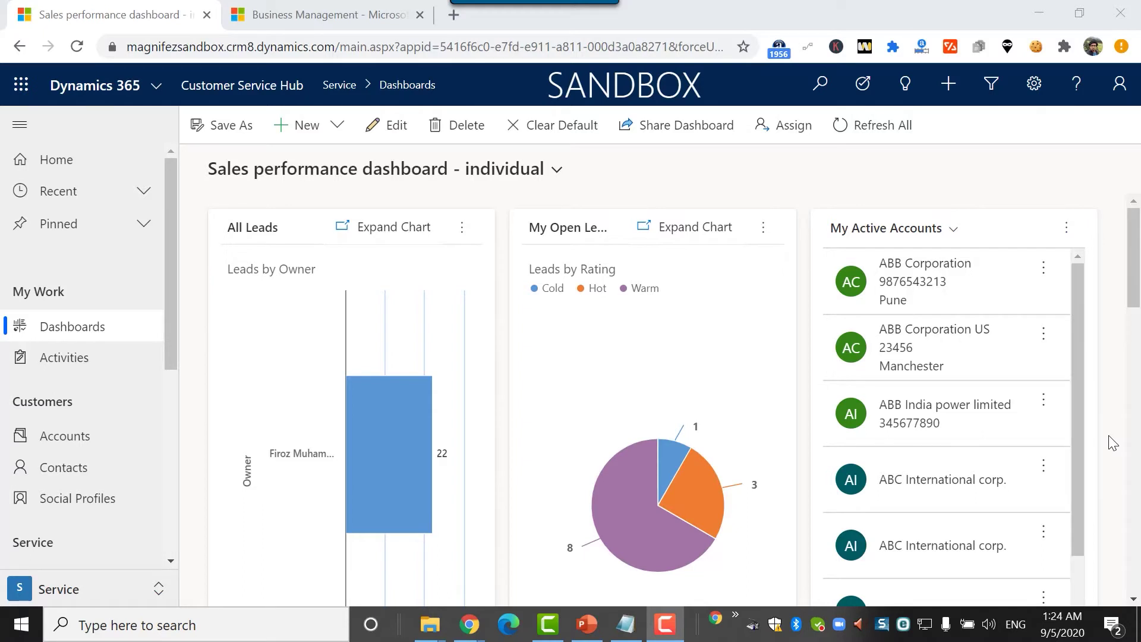
# Open Personalization Settings from the Settings gear to show Set Personal Options.
pyautogui.click(1035, 95)
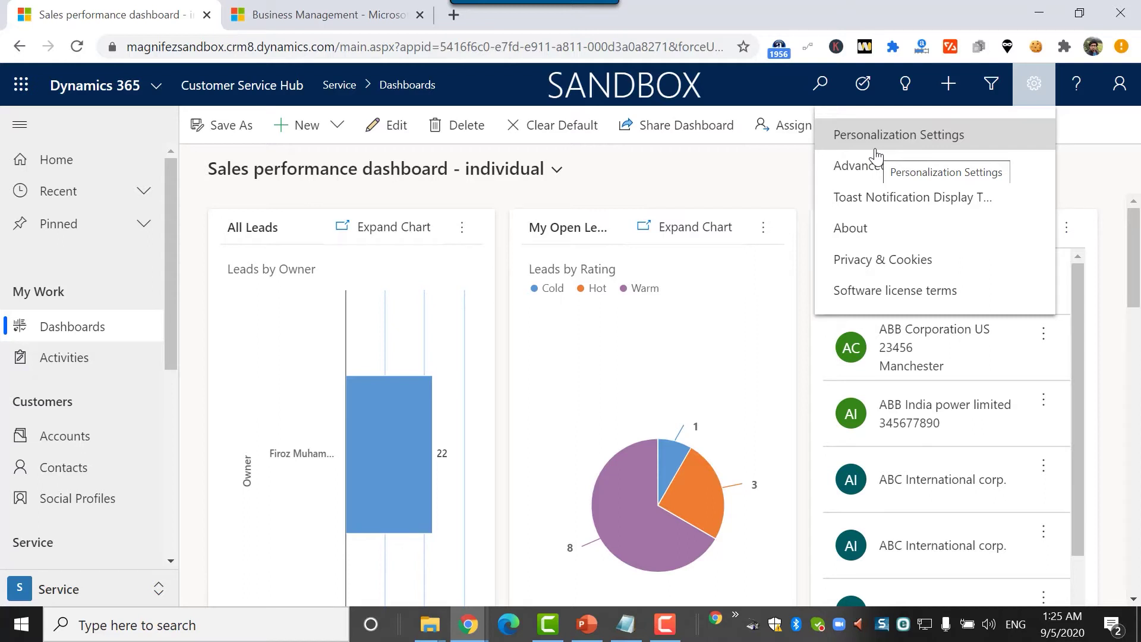
pyautogui.click(876, 149)
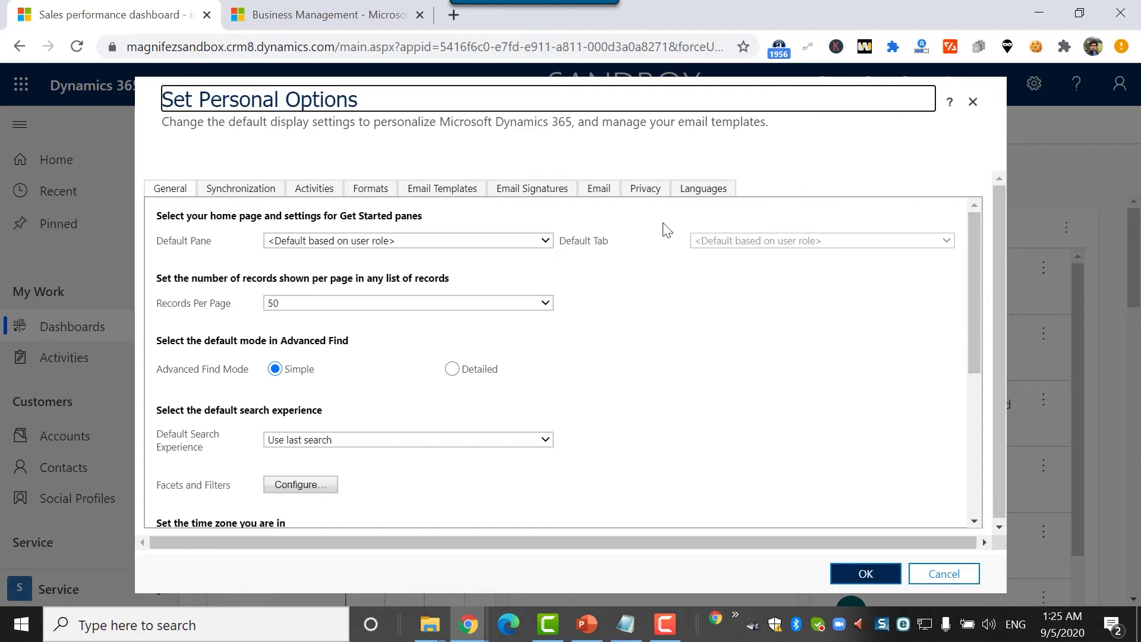
# Set Default Pane to Service and Default Tab to Queues, keep 50 records per page, and use Detailed Advanced Find.
pyautogui.click(383, 244)
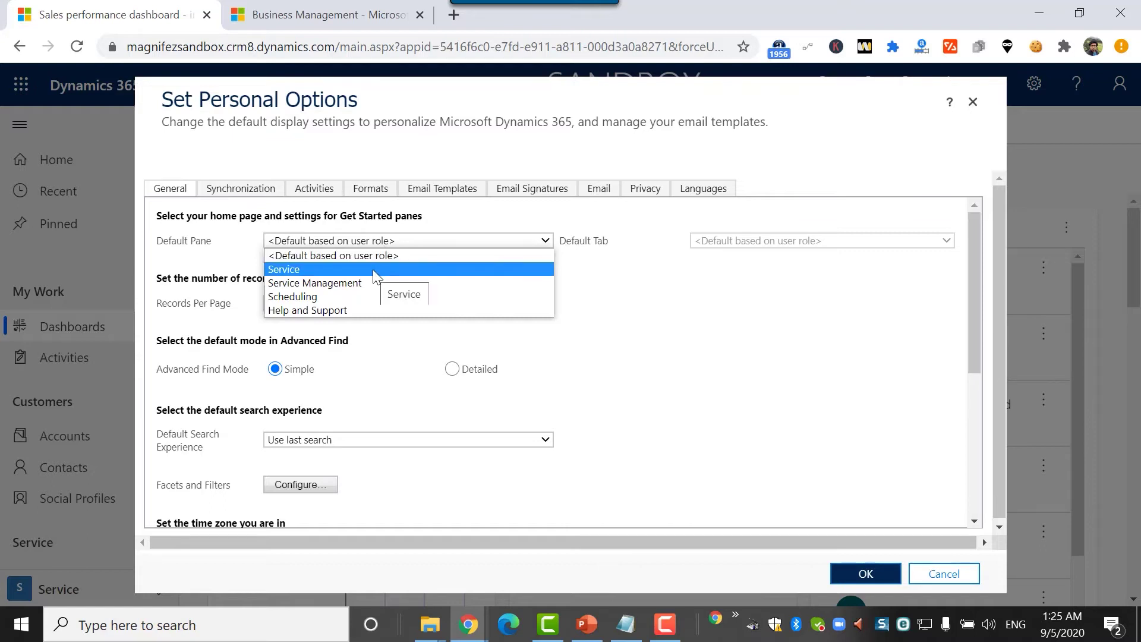
pyautogui.click(374, 272)
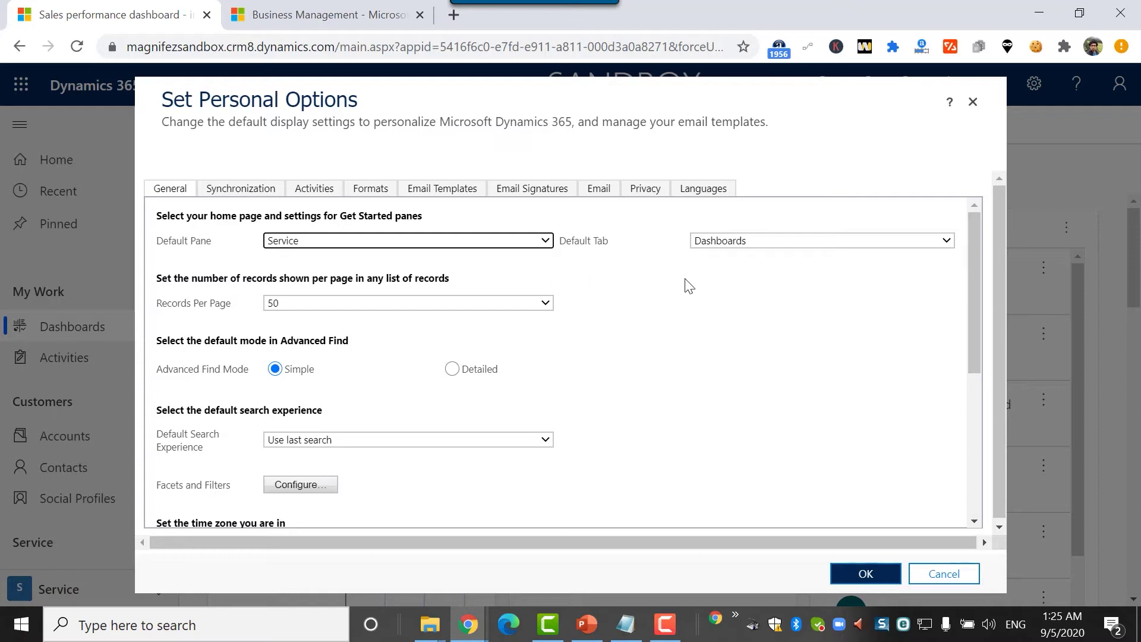
pyautogui.click(725, 244)
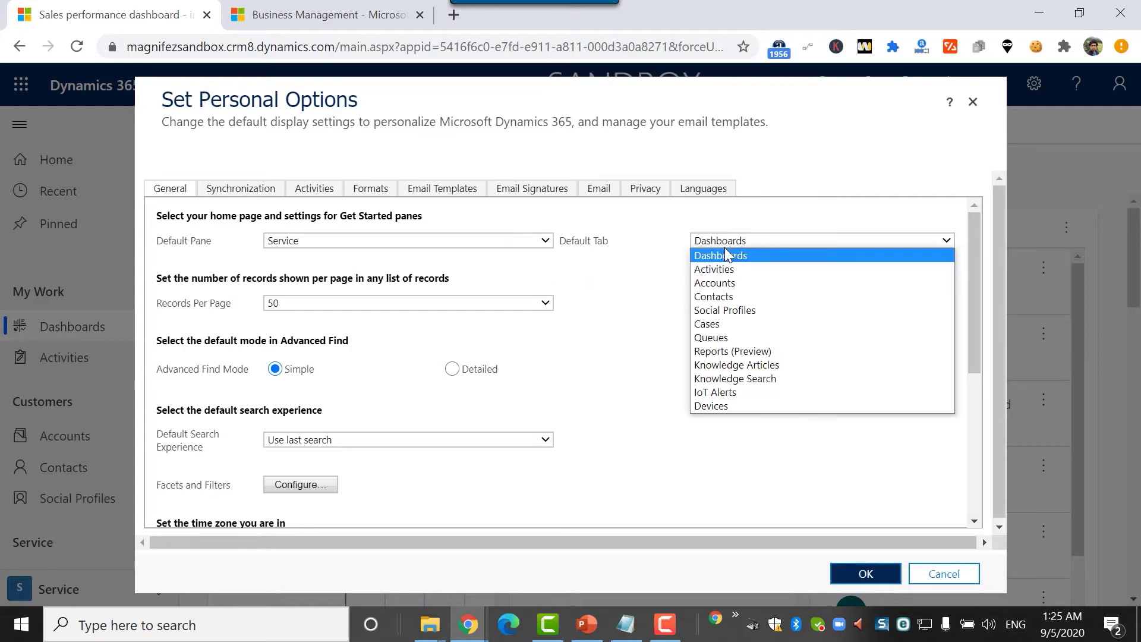
pyautogui.click(751, 340)
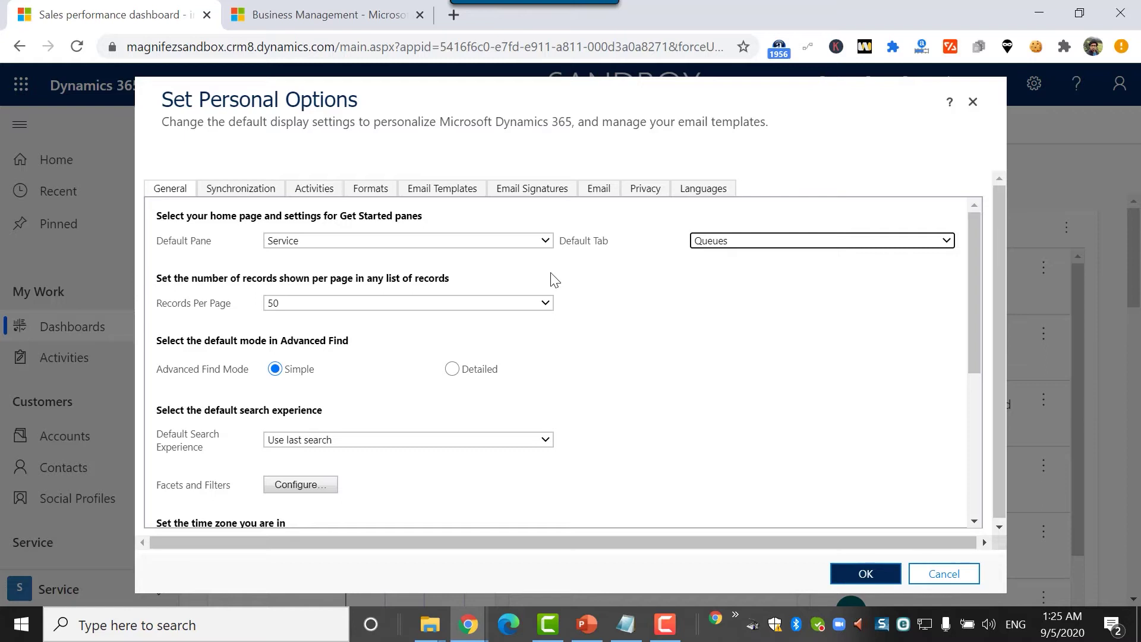
pyautogui.click(347, 304)
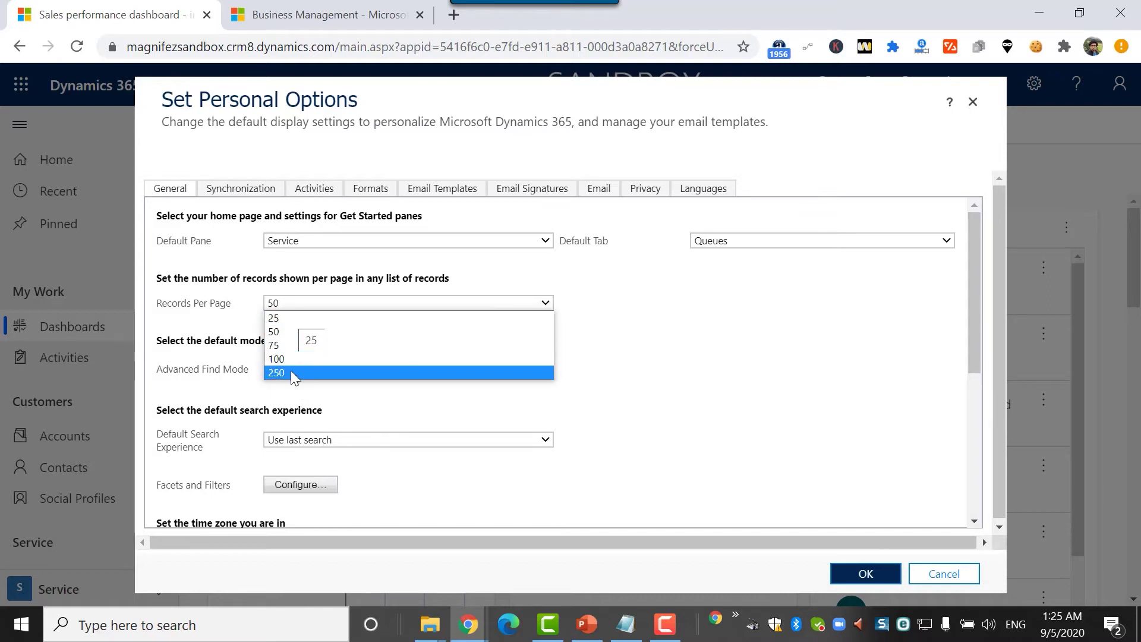
pyautogui.click(285, 332)
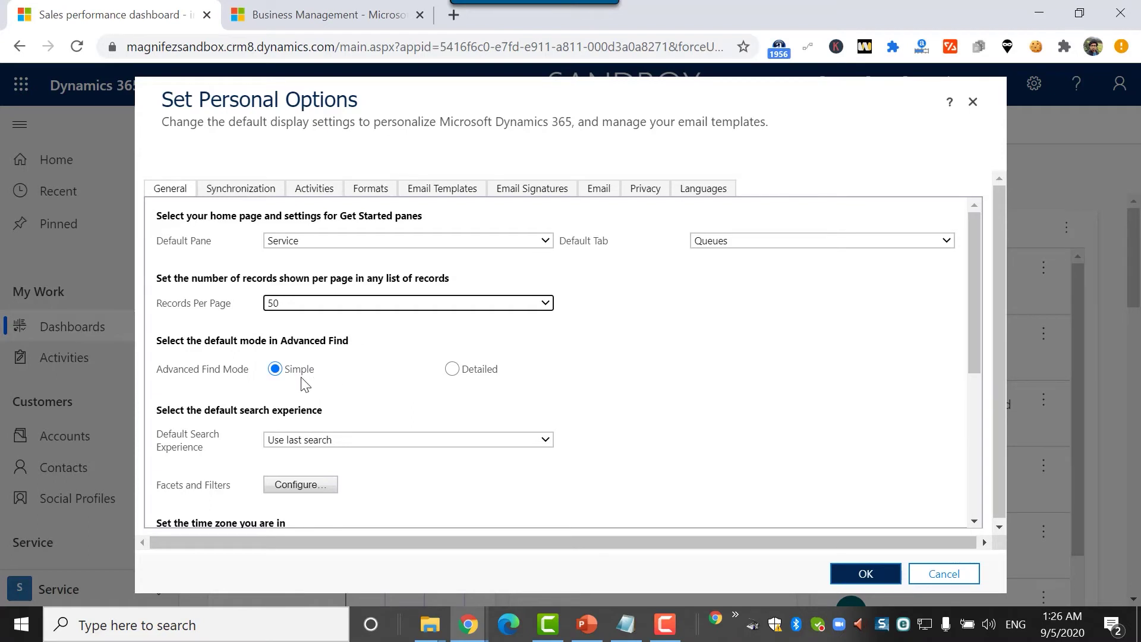
pyautogui.click(454, 374)
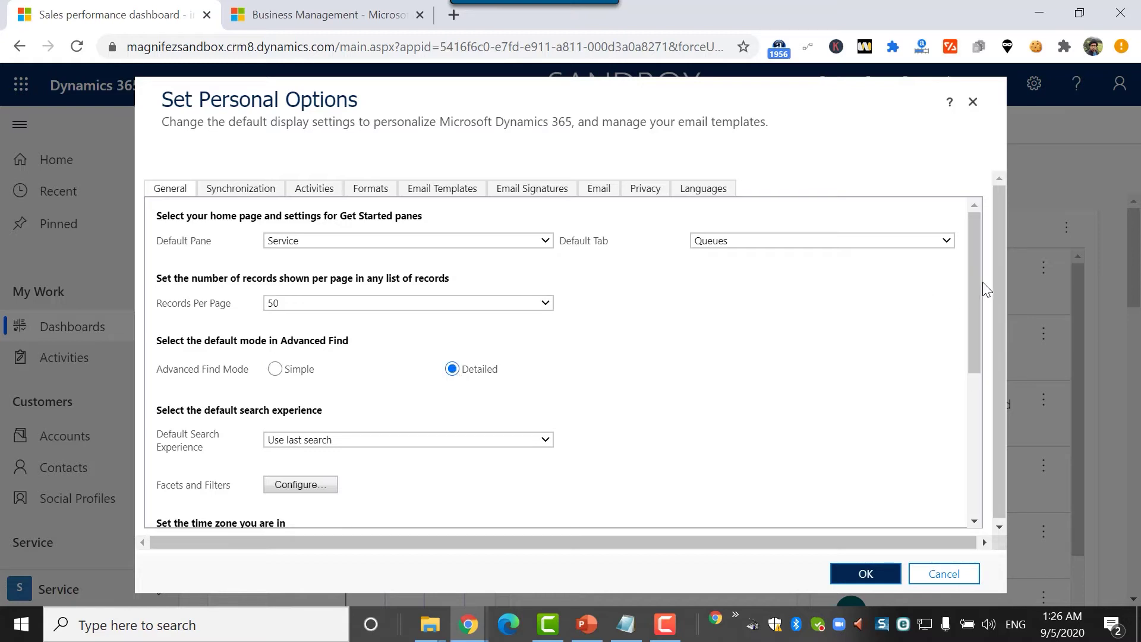
pyautogui.moveTo(980, 283)
pyautogui.mouseDown()
pyautogui.moveTo(971, 441)
pyautogui.moveTo(980, 293)
pyautogui.mouseUp()
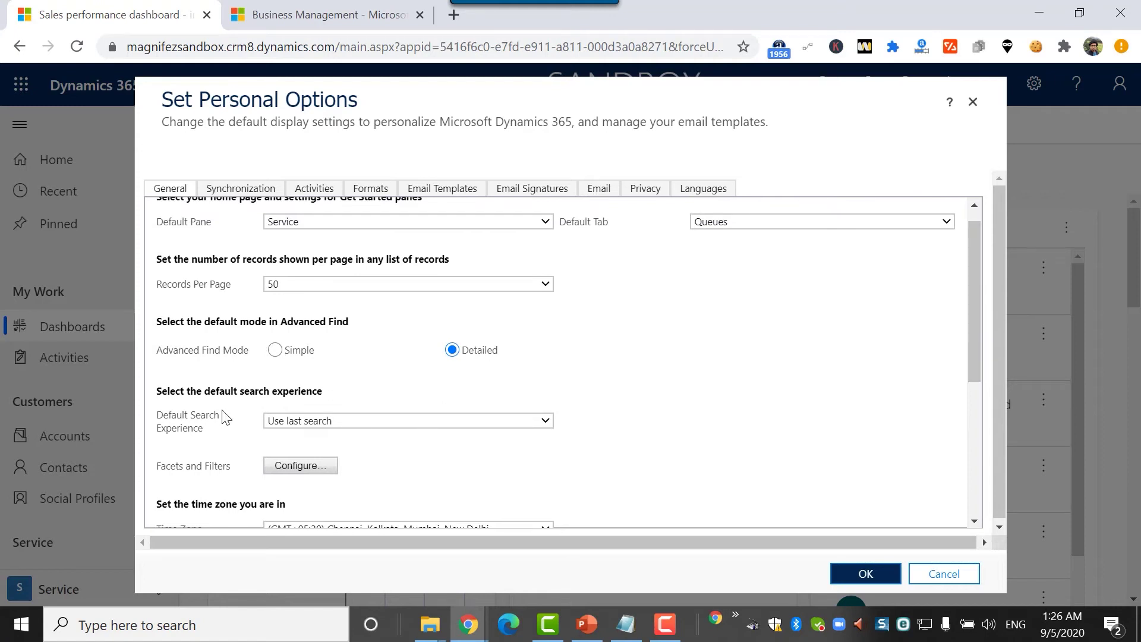
# Choose Relevance search as the default search, keeping the (GMT+05:30) Chennai, Kolkata, Mumbai, New Delhi time zone.
pyautogui.click(437, 424)
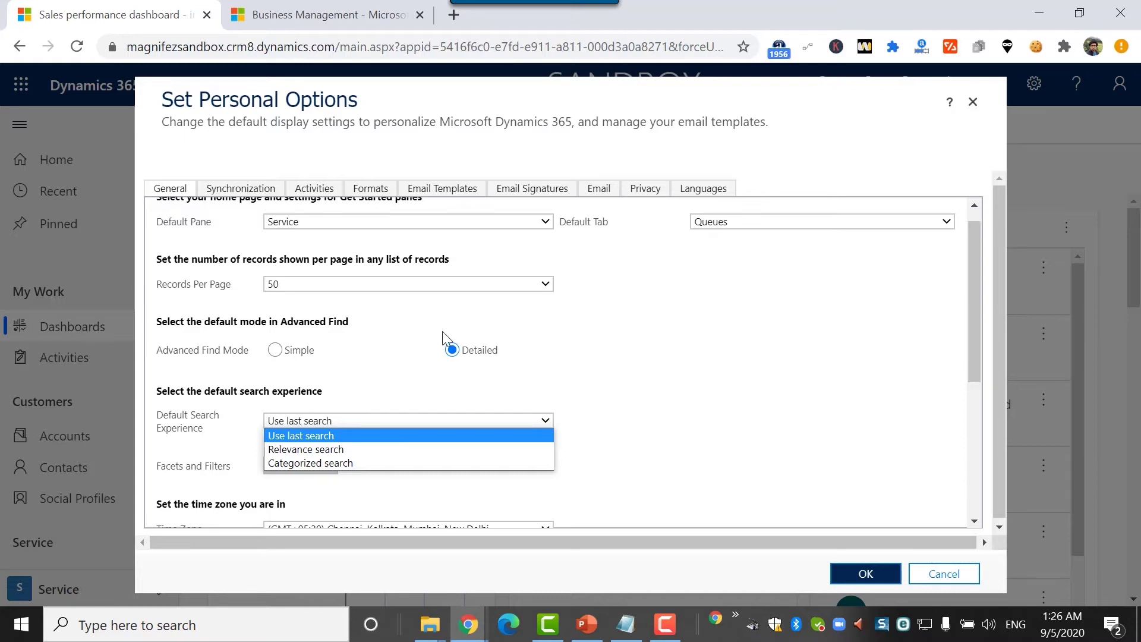
pyautogui.click(349, 451)
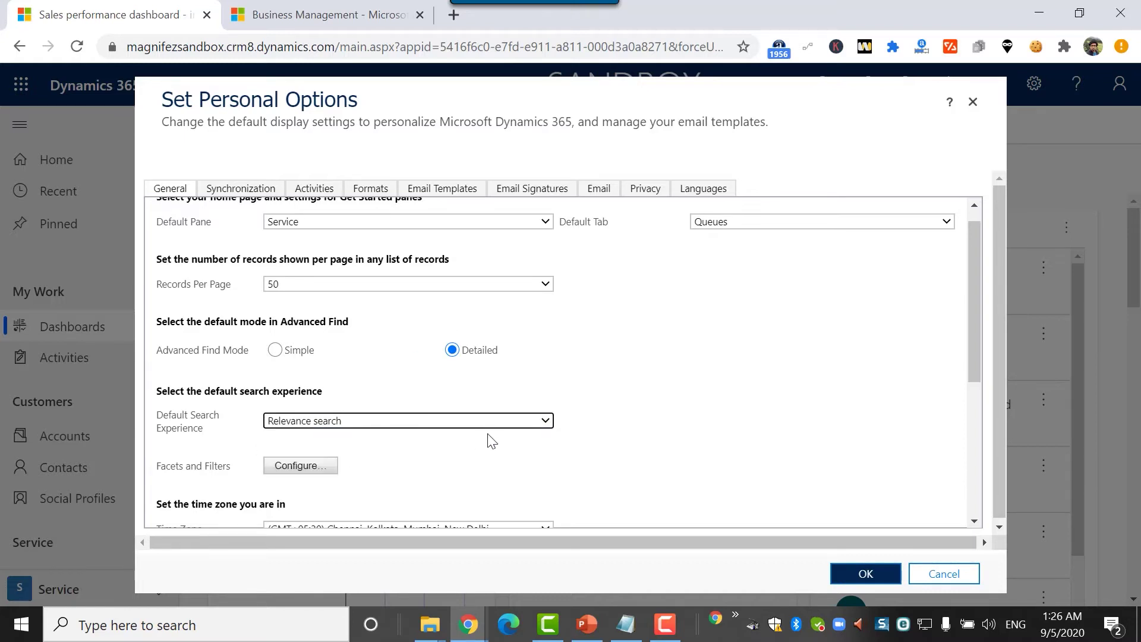
pyautogui.click(971, 301)
pyautogui.moveTo(971, 301); pyautogui.dragTo(976, 453)
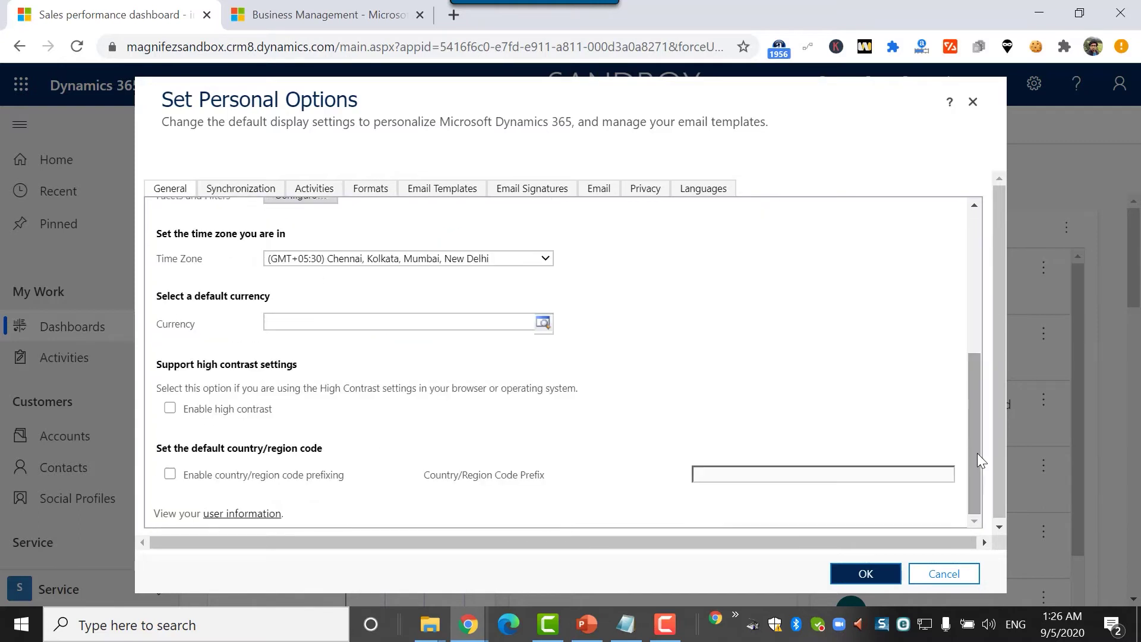
pyautogui.click(490, 261)
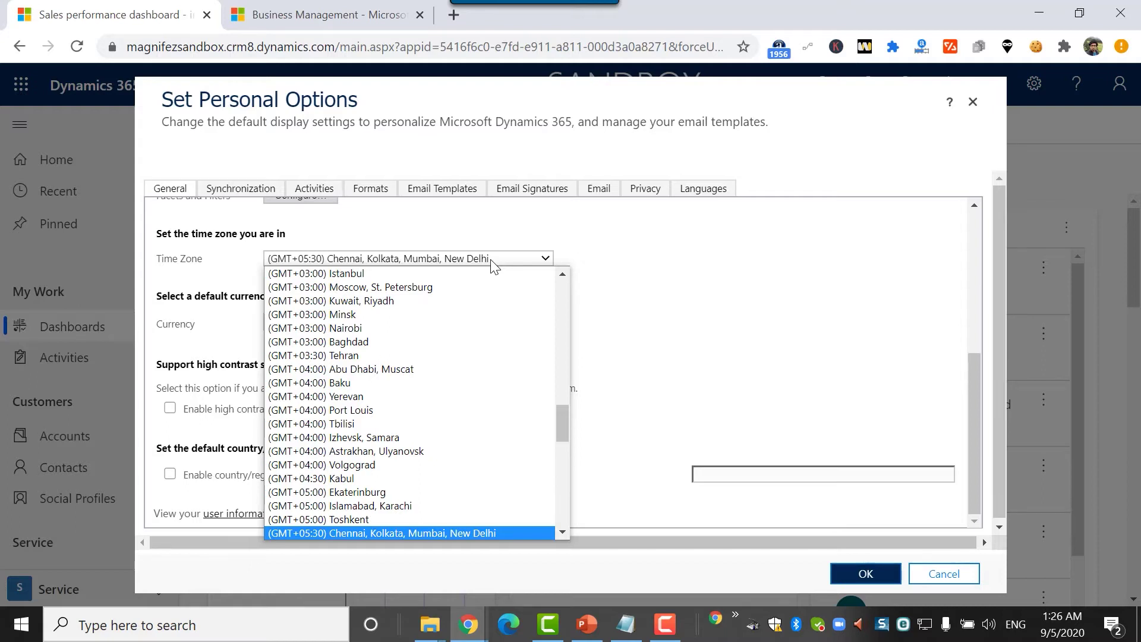
pyautogui.scroll(3, 321, 275)
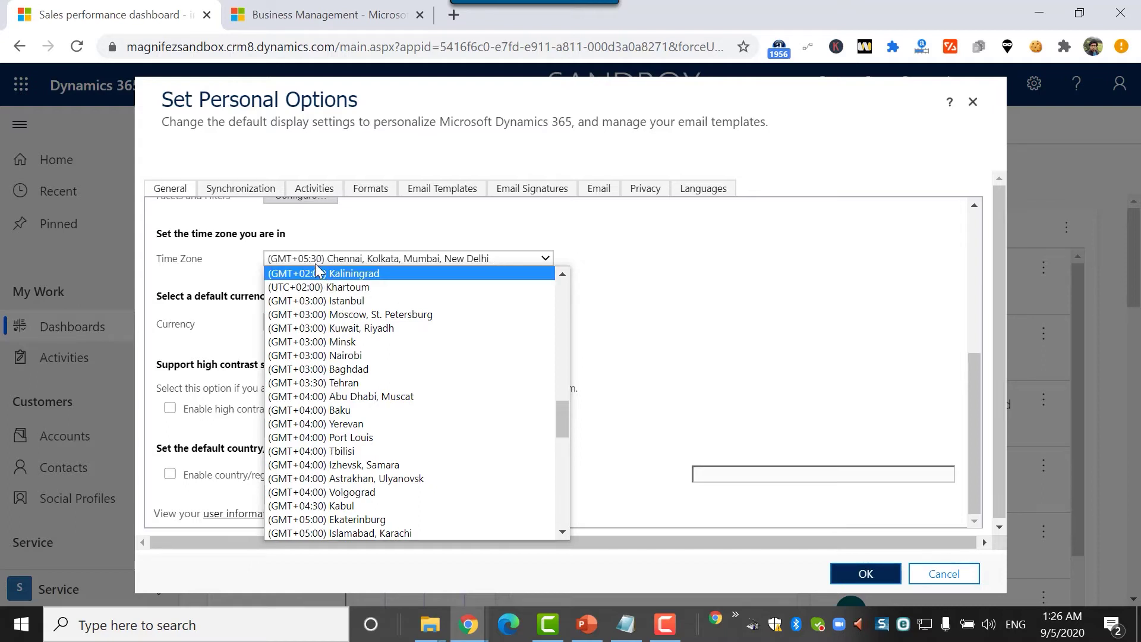
pyautogui.click(713, 324)
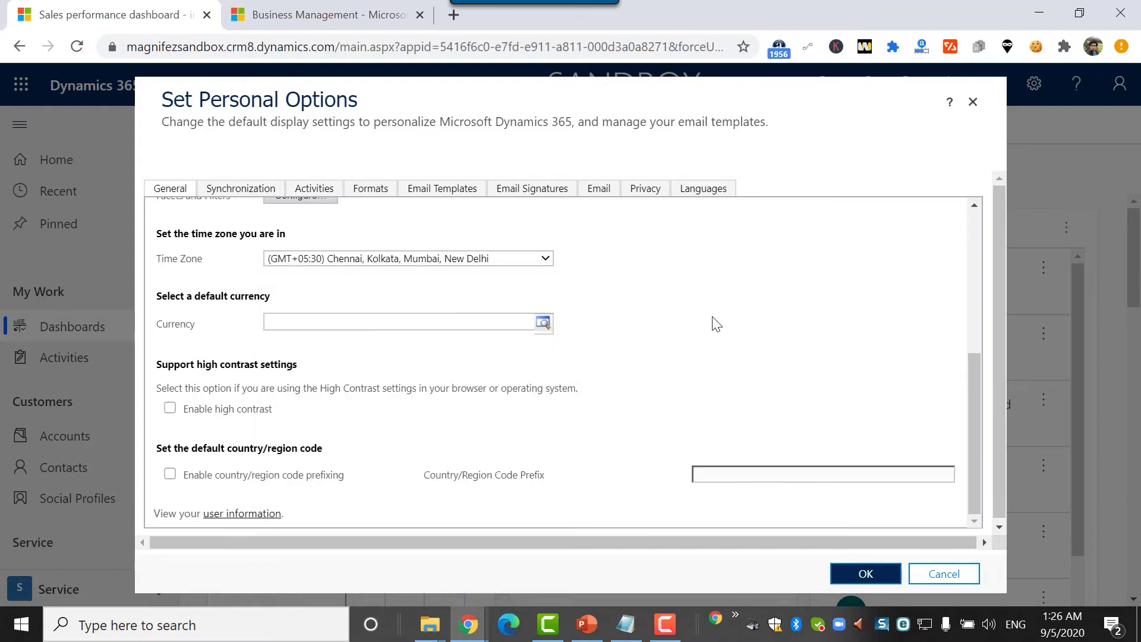
pyautogui.click(492, 325)
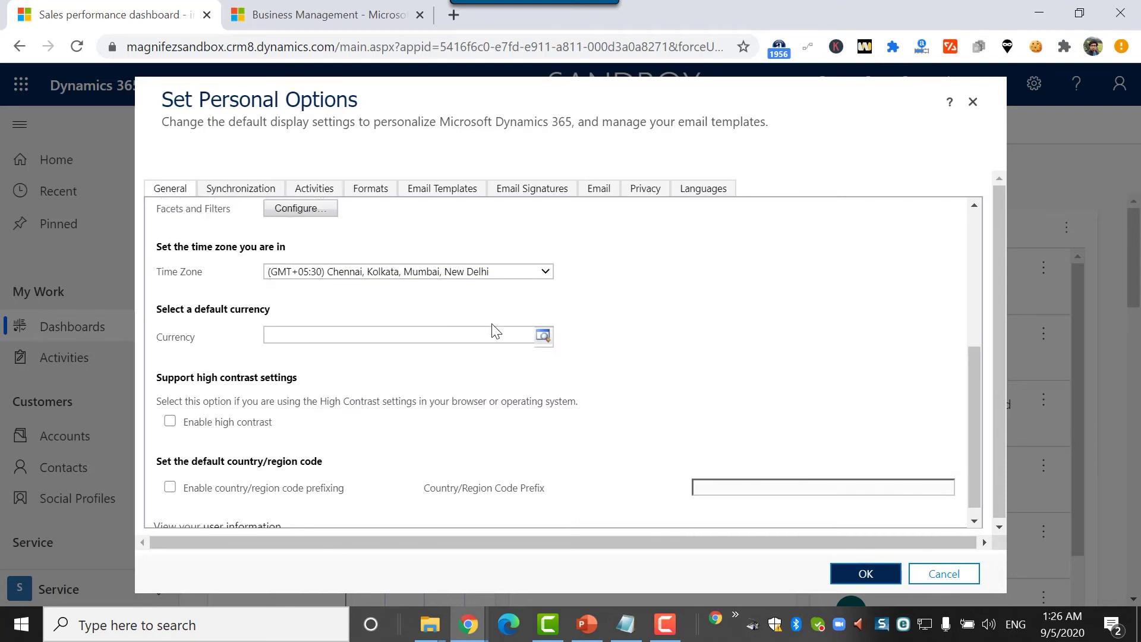
# Set the default currency to Australian Dollar.
pyautogui.click(485, 341)
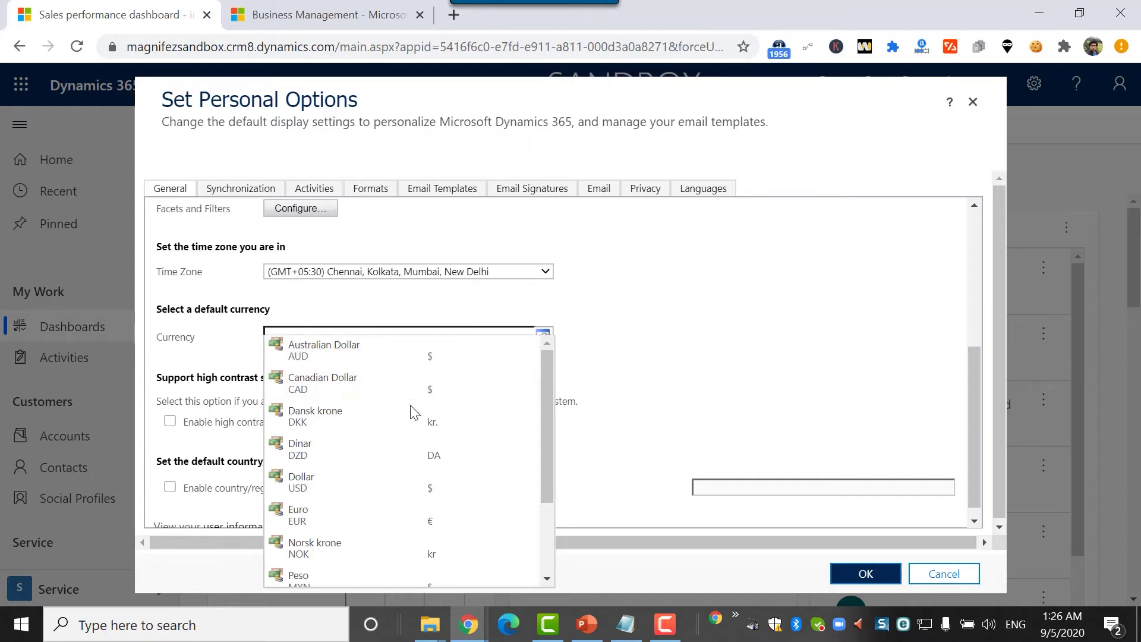
pyautogui.scroll(-2, 543, 557)
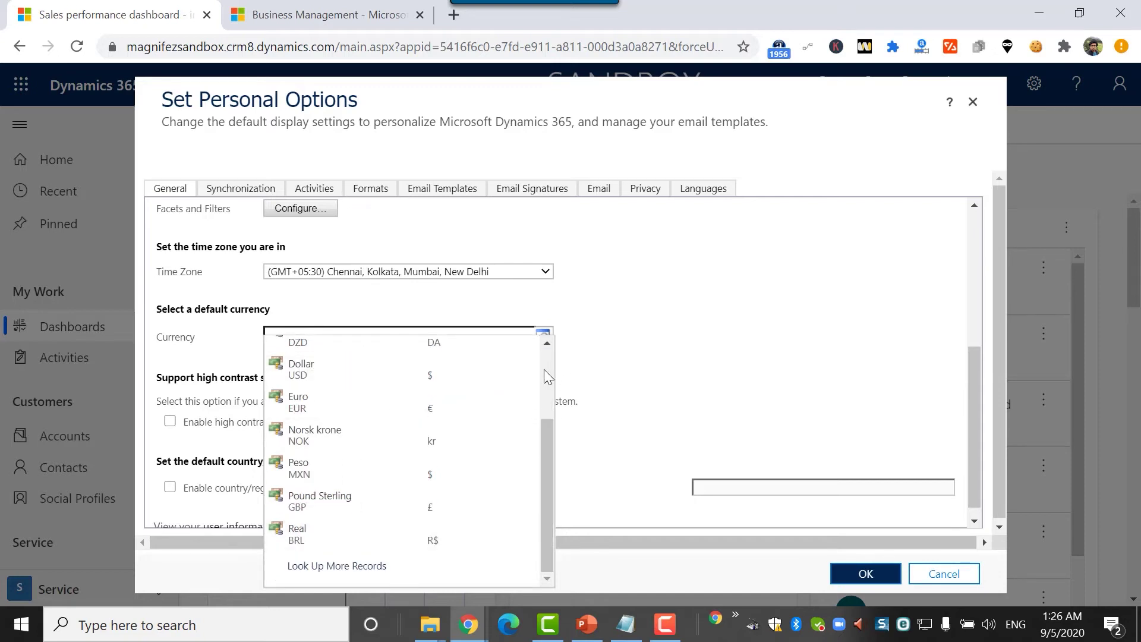
pyautogui.scroll(3, 544, 369)
pyautogui.click(443, 352)
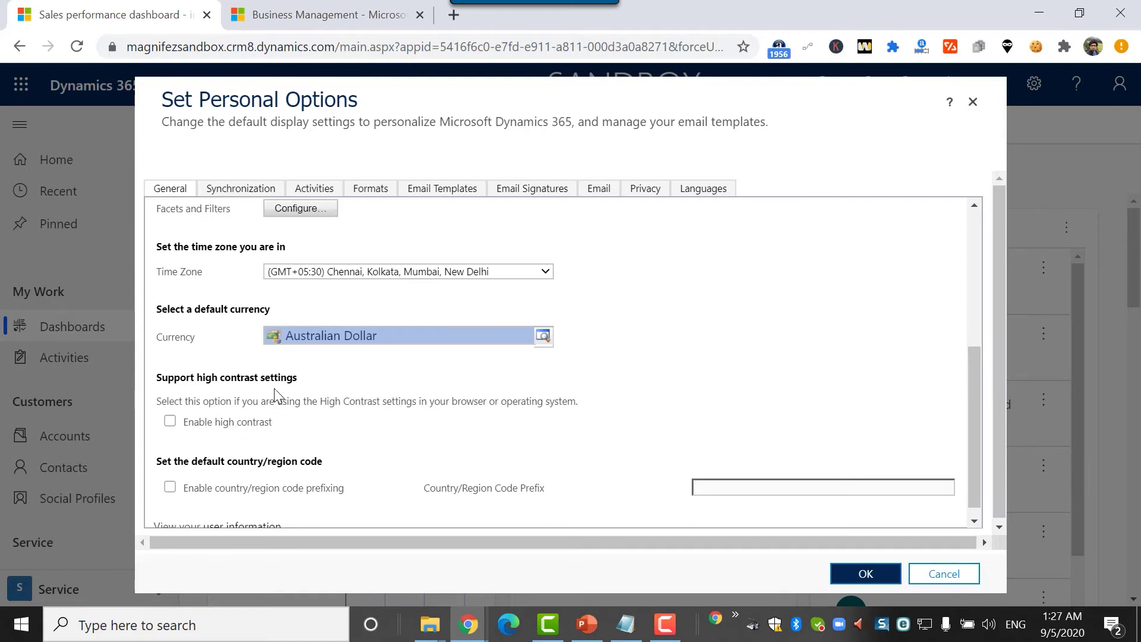
# Enable high contrast support and country/region code prefixing with the +91 prefix.
pyautogui.click(172, 422)
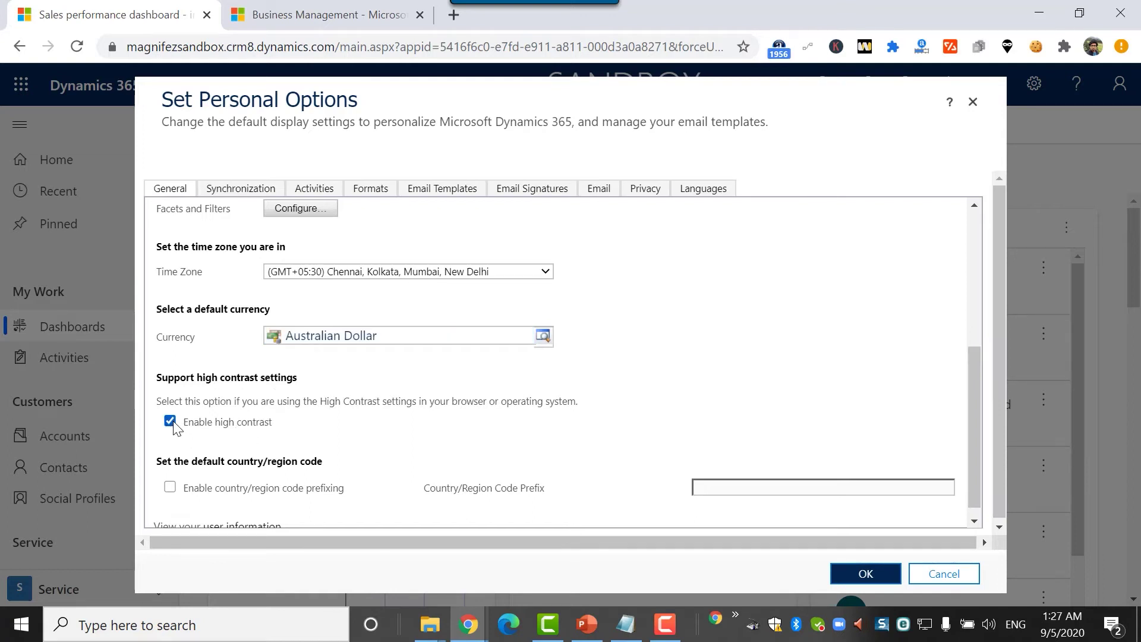
pyautogui.click(170, 486)
pyautogui.click(720, 487)
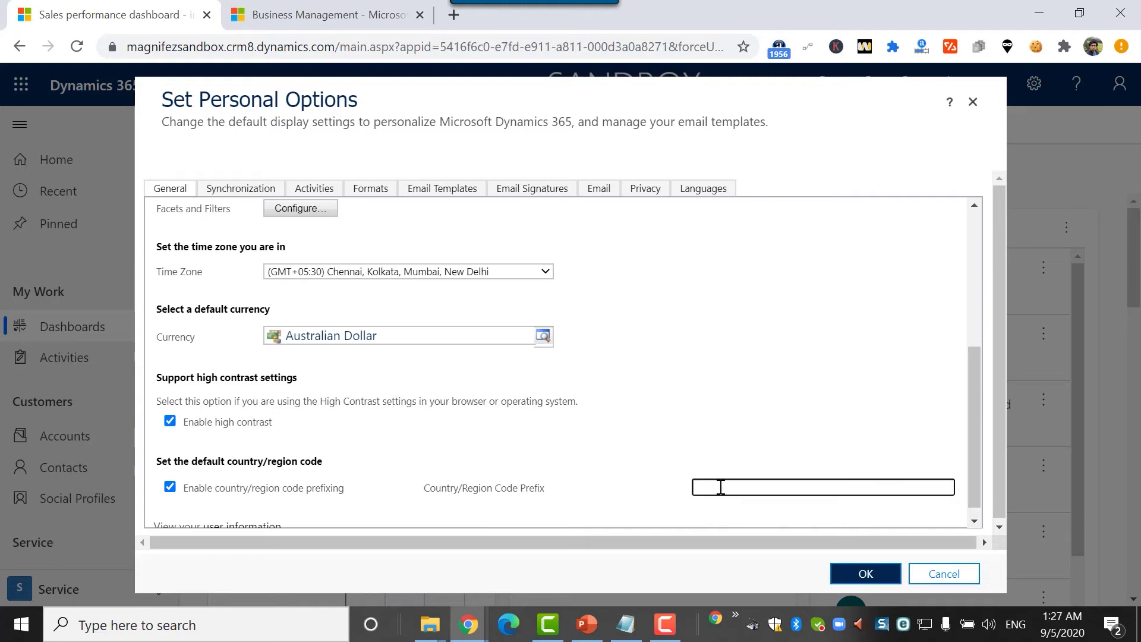
pyautogui.write('+91')
pyautogui.click(305, 194)
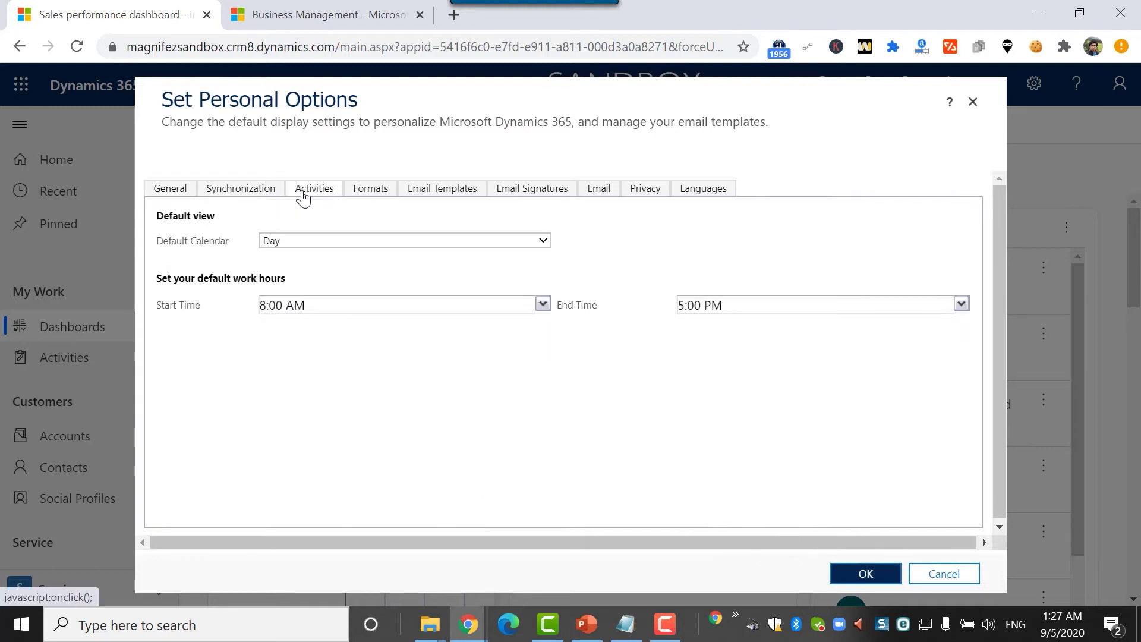
pyautogui.click(339, 304)
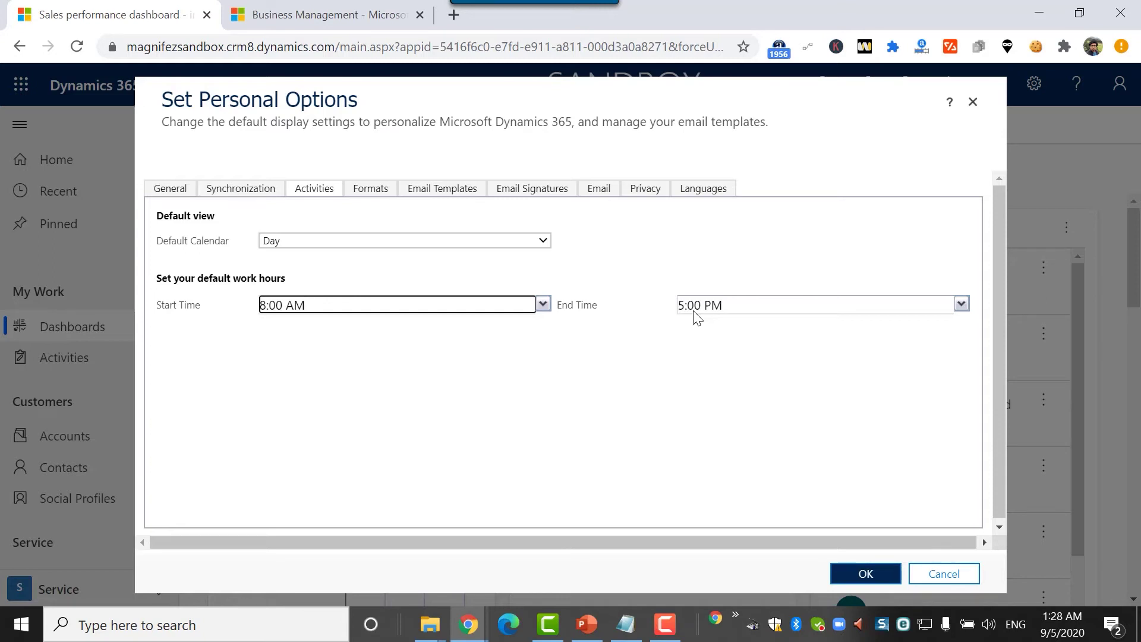
pyautogui.click(338, 244)
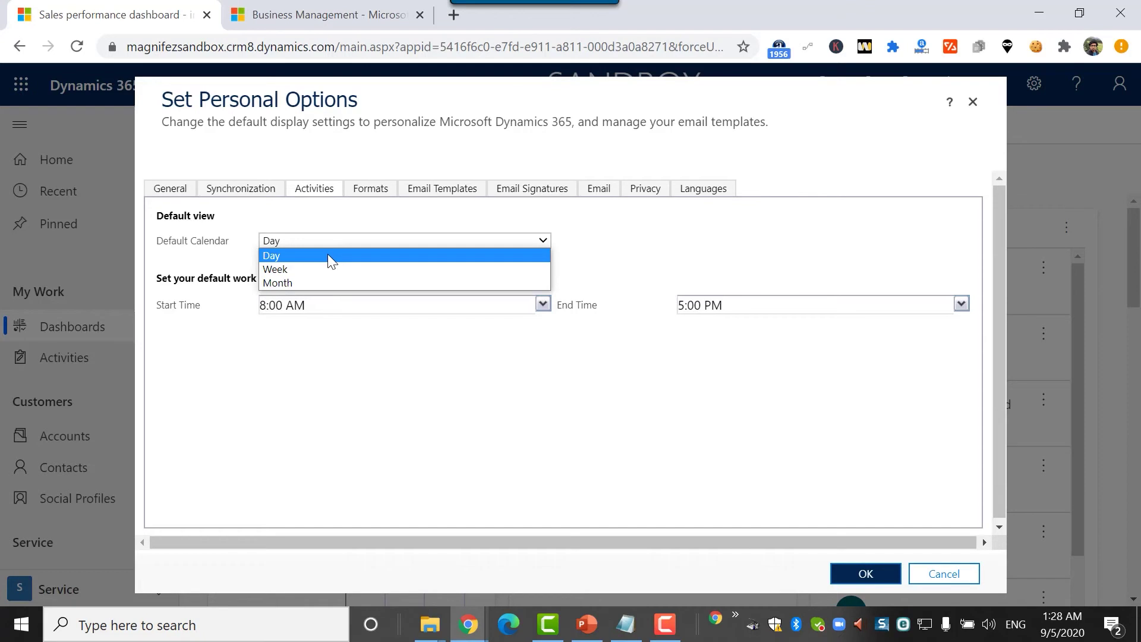
pyautogui.click(327, 255)
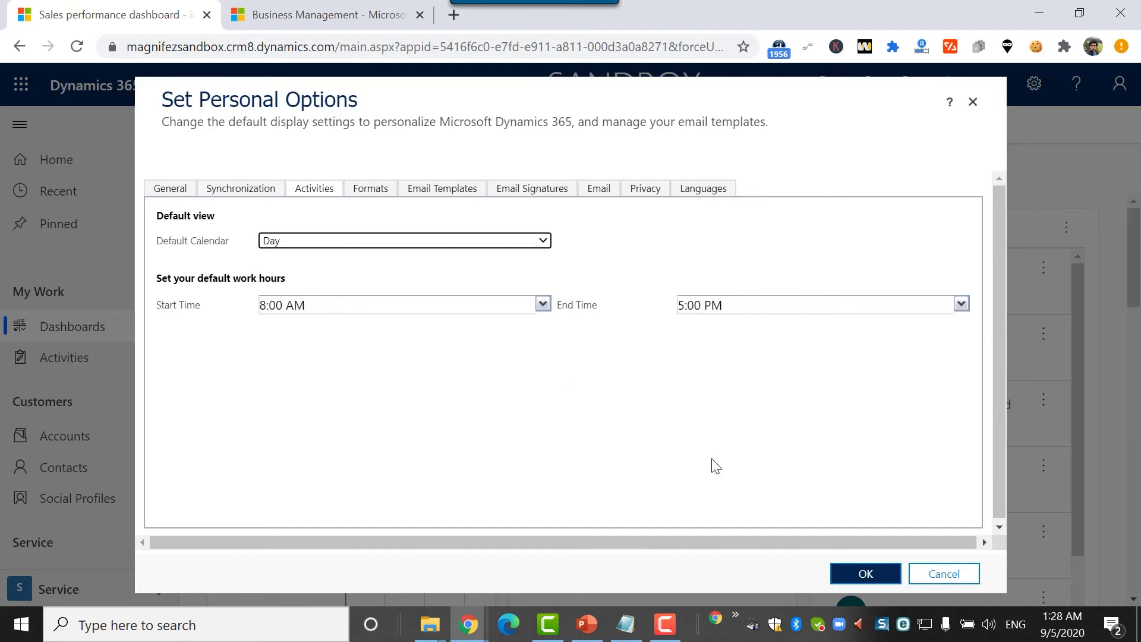
pyautogui.click(381, 196)
# Set the Current Format to English (India), leaving the custom format options unchanged.
pyautogui.click(523, 273)
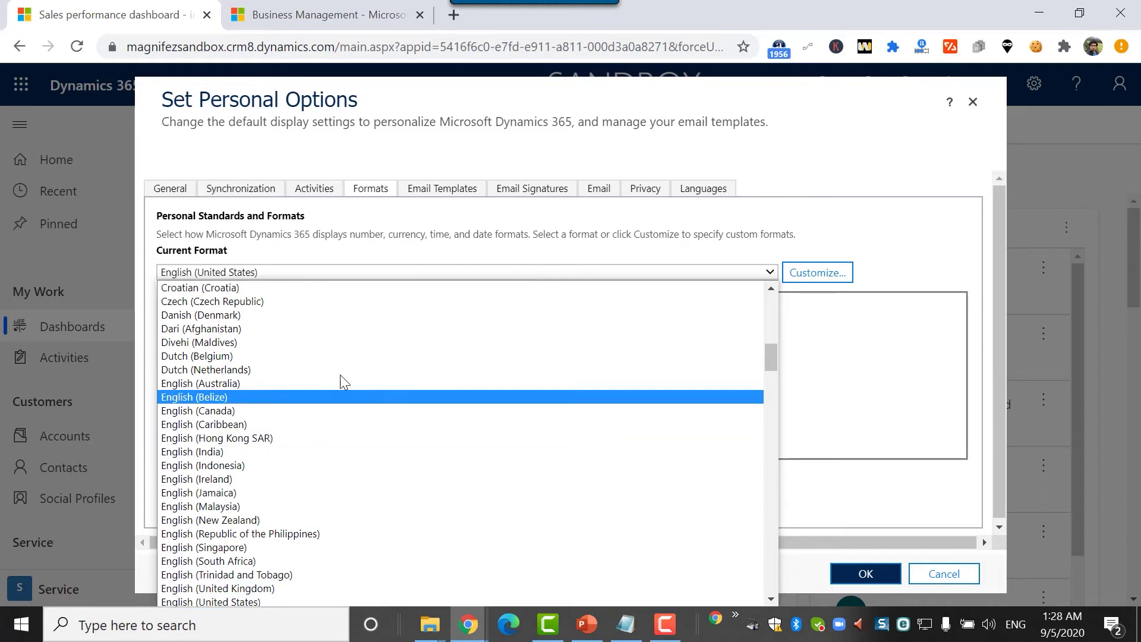
pyautogui.click(506, 252)
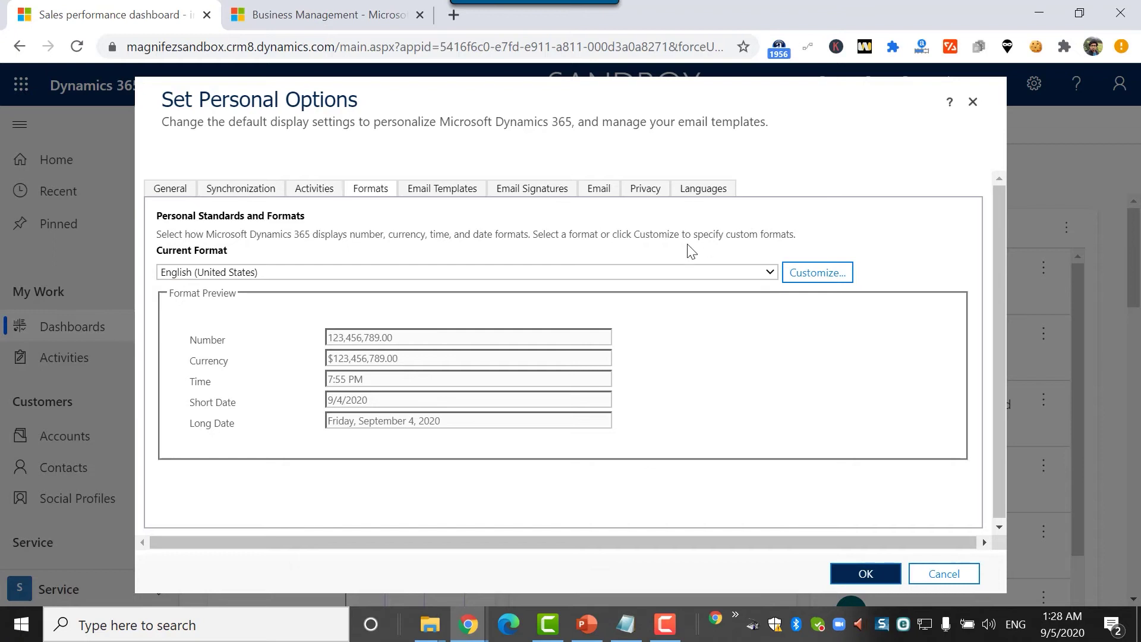
pyautogui.click(733, 273)
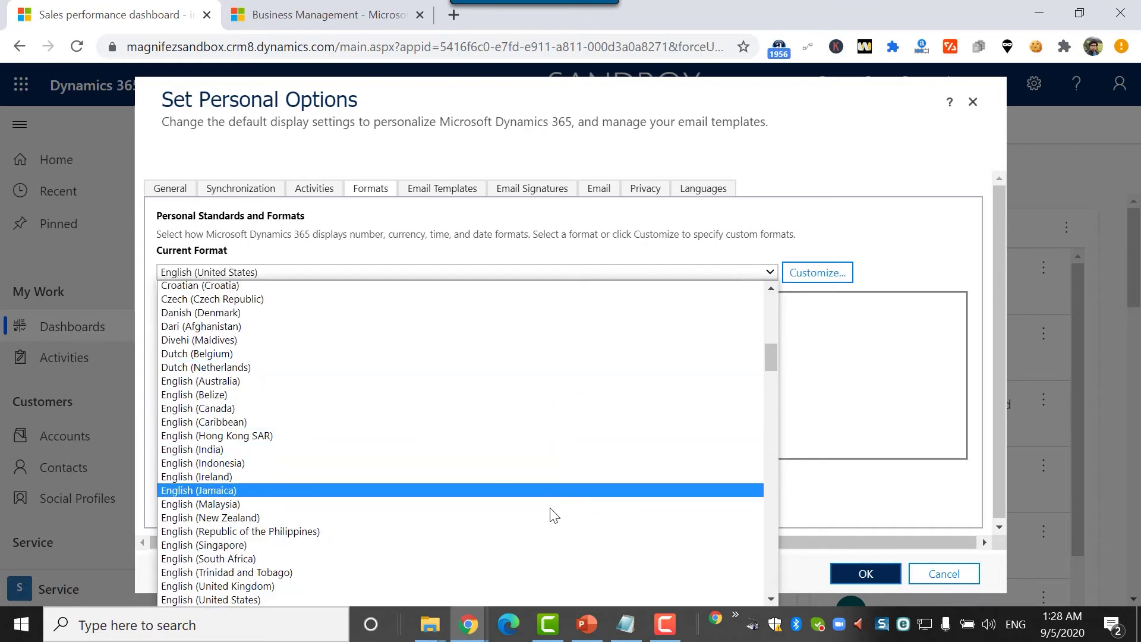
pyautogui.click(563, 451)
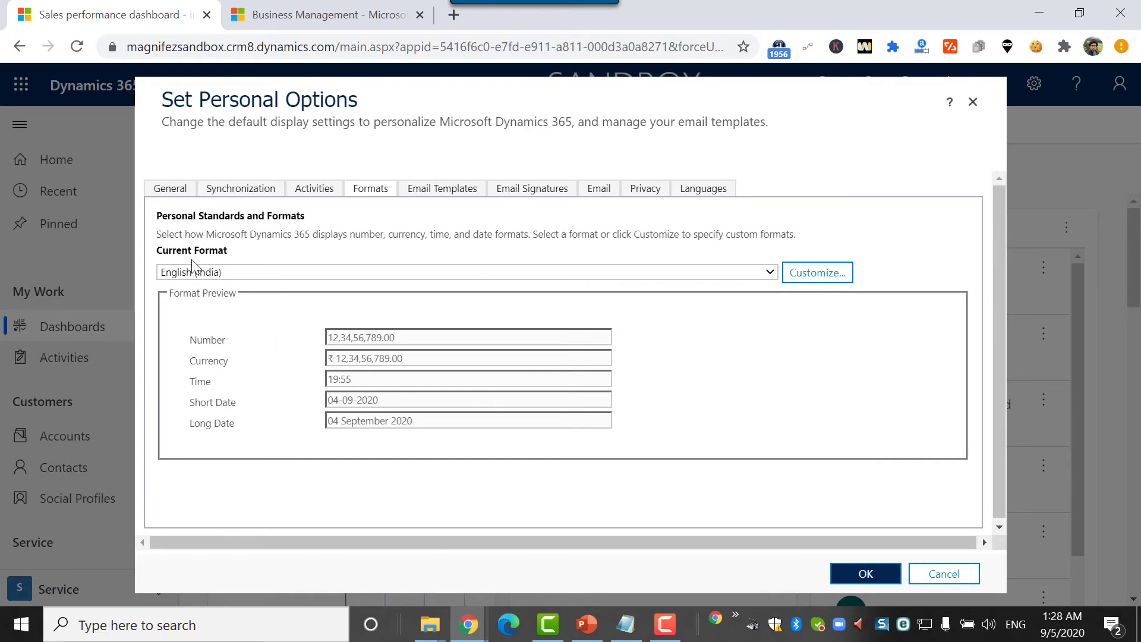
pyautogui.click(843, 274)
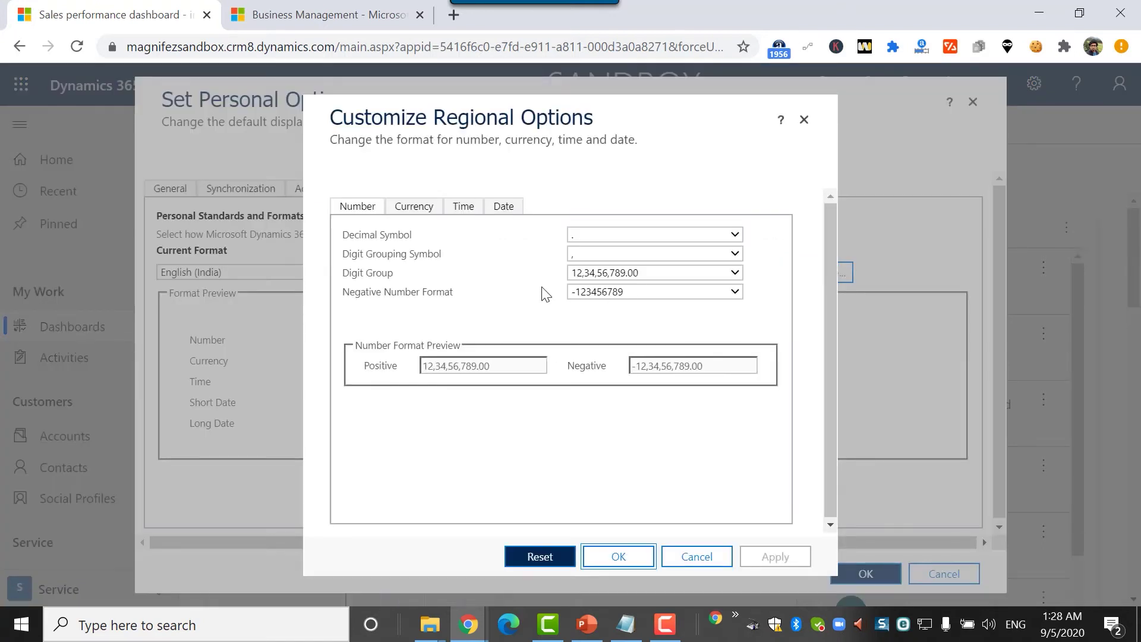
pyautogui.click(697, 556)
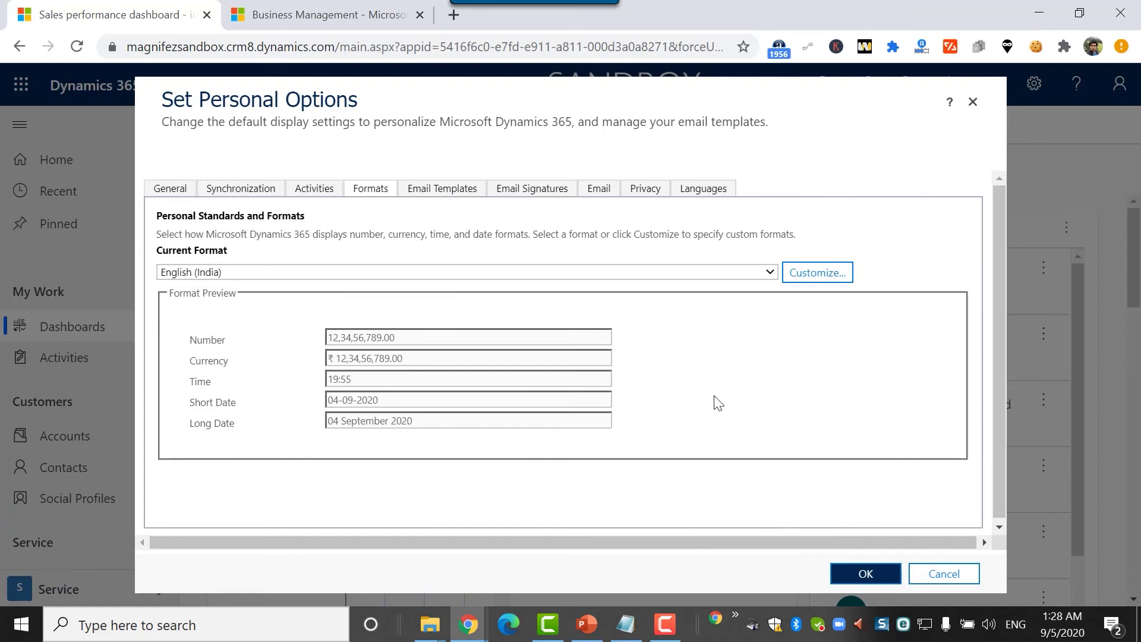
pyautogui.click(437, 189)
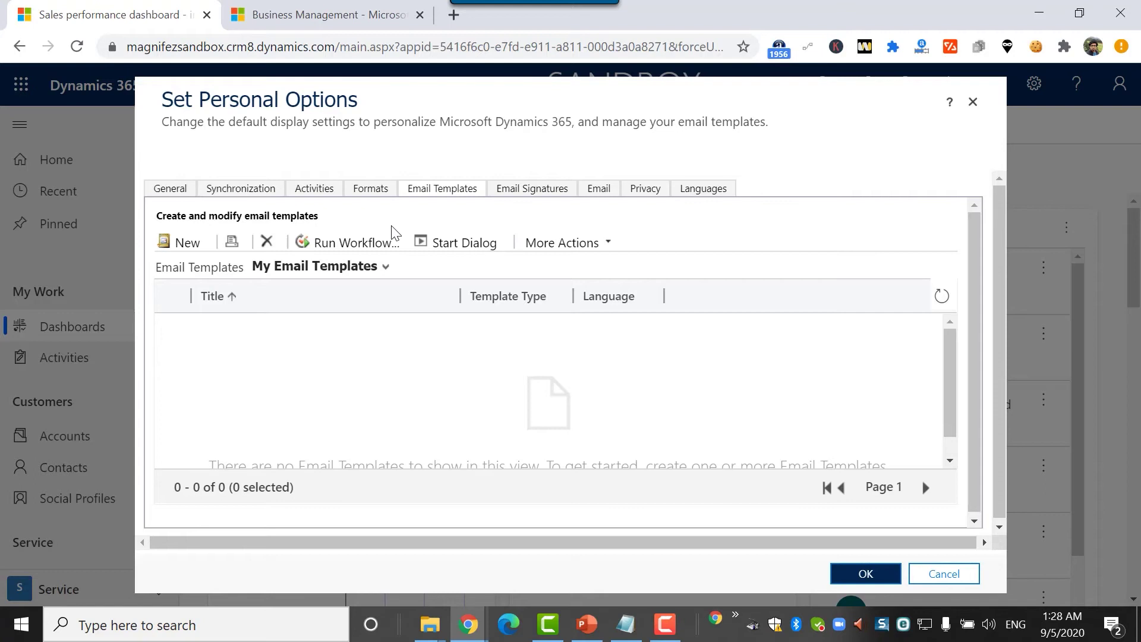
# Abandon creating a new email template and view the empty Email Signatures list.
pyautogui.click(188, 245)
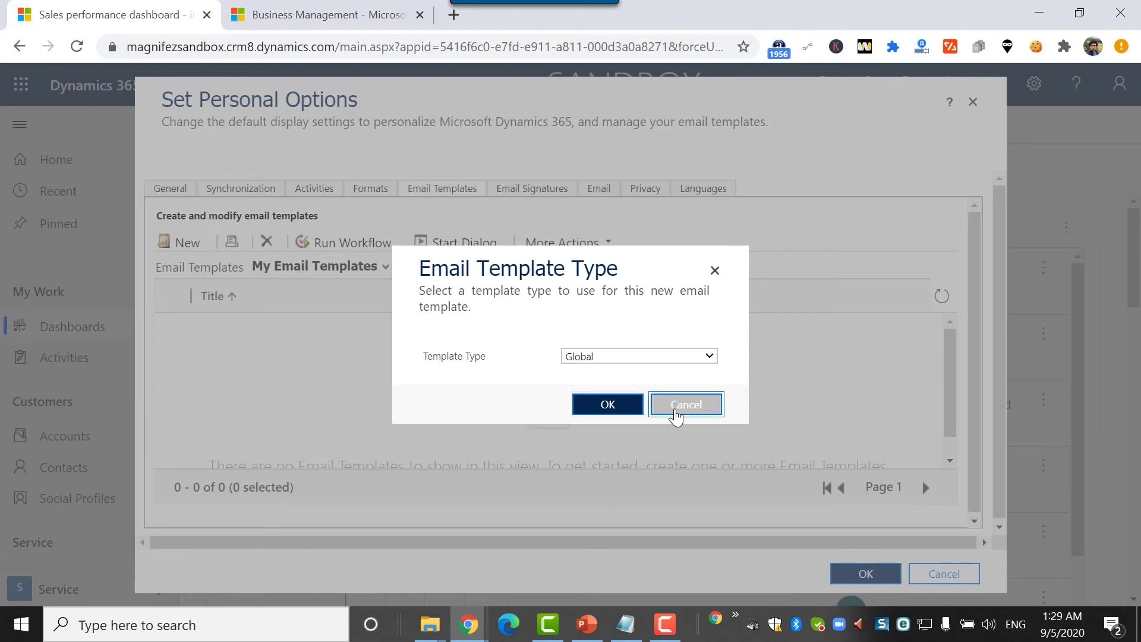
pyautogui.click(675, 413)
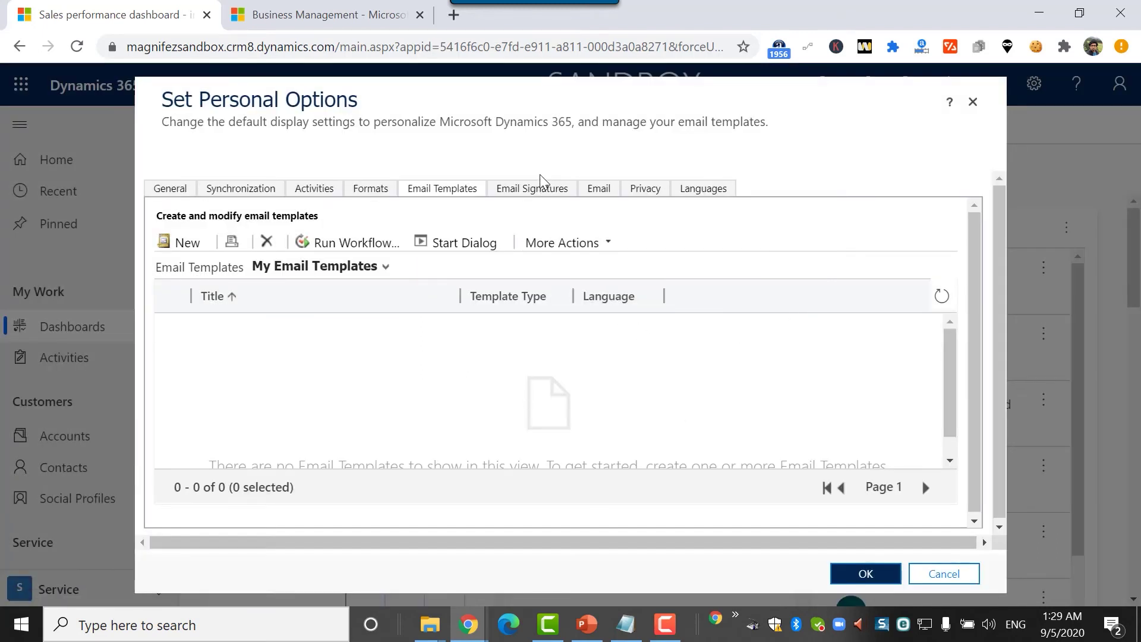
pyautogui.click(547, 192)
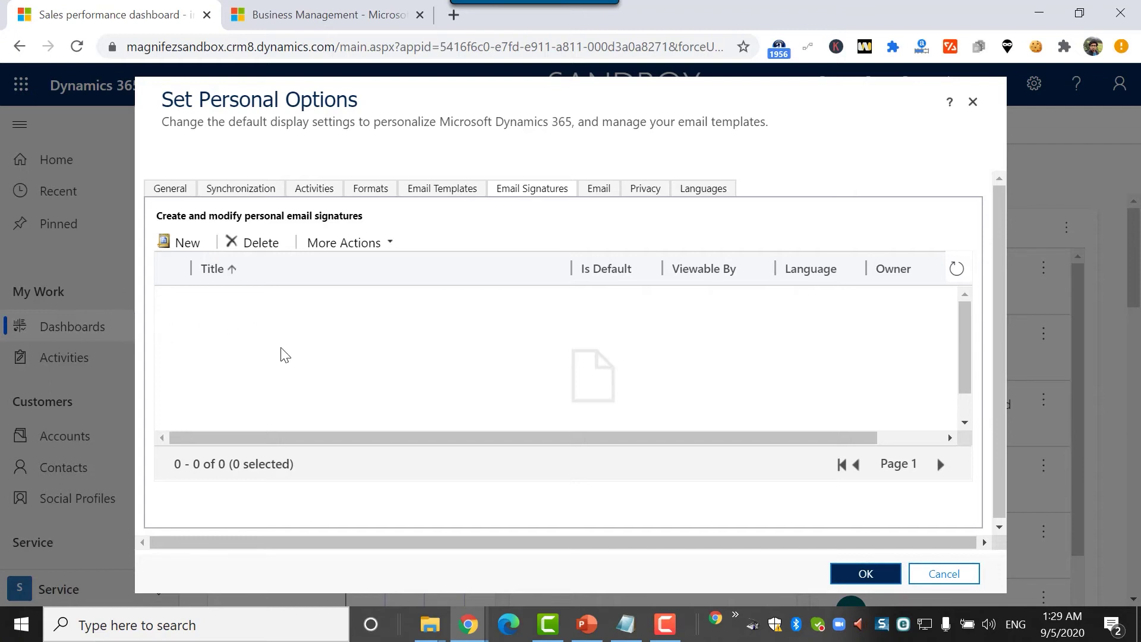
# Review email tracking, keeping All email messages tracked with Contacts created automatically.
pyautogui.click(594, 194)
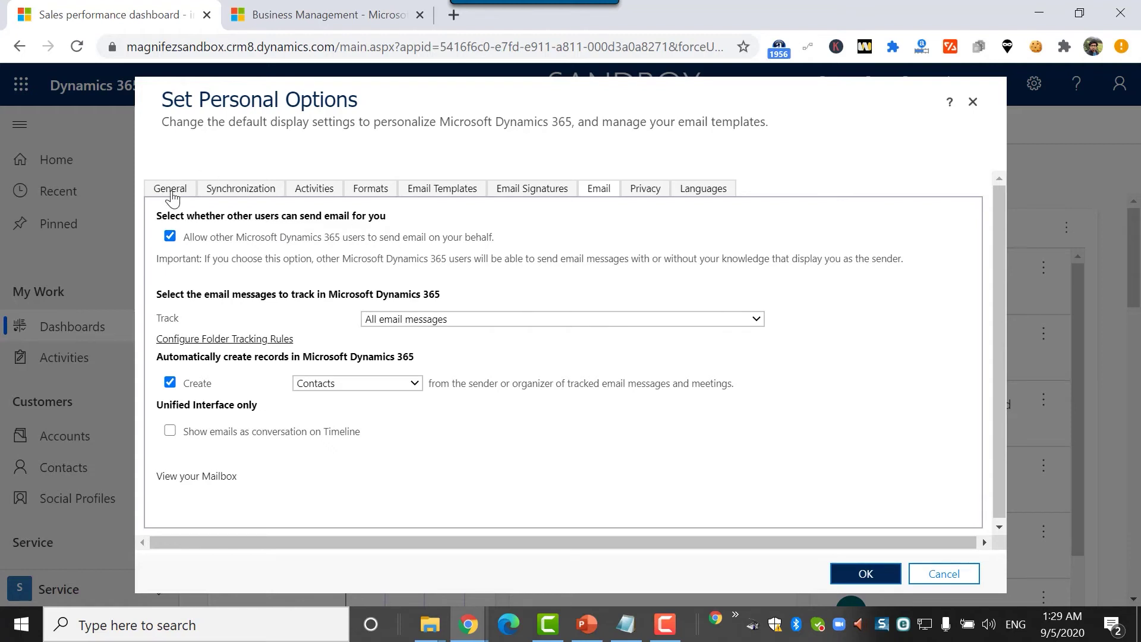
pyautogui.click(417, 320)
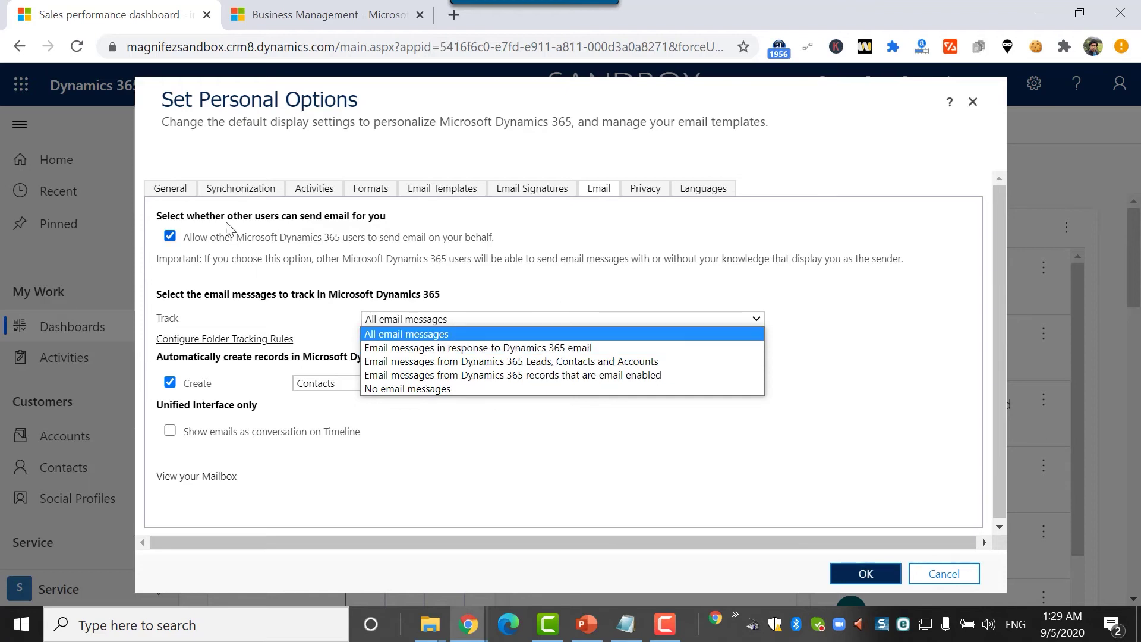
pyautogui.click(184, 196)
pyautogui.click(184, 196)
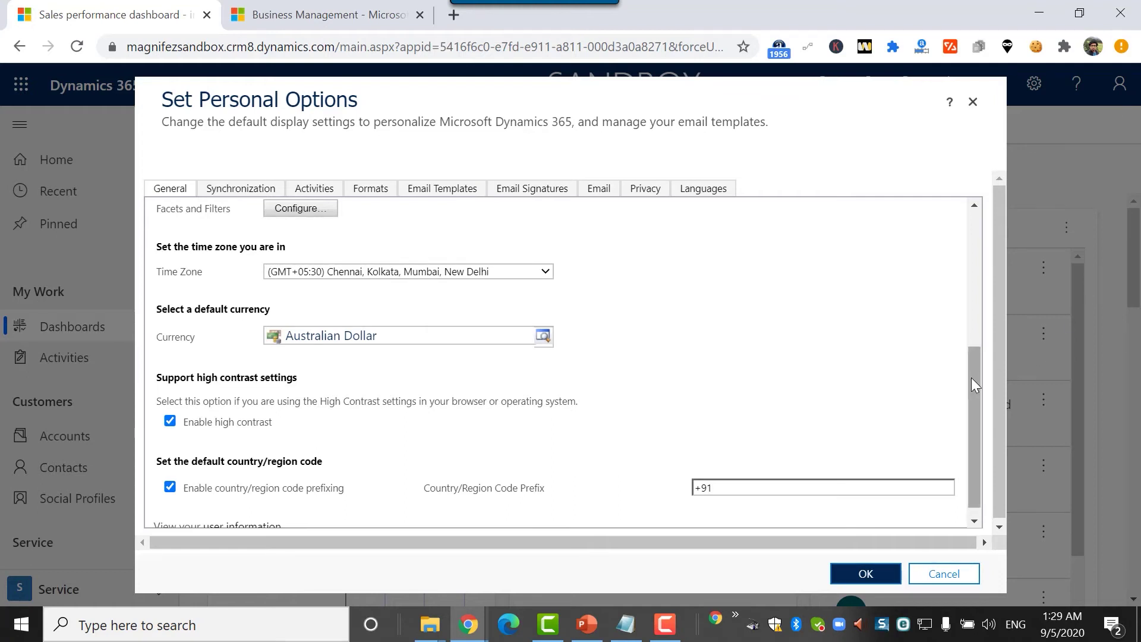
pyautogui.moveTo(971, 377); pyautogui.dragTo(1001, 197)
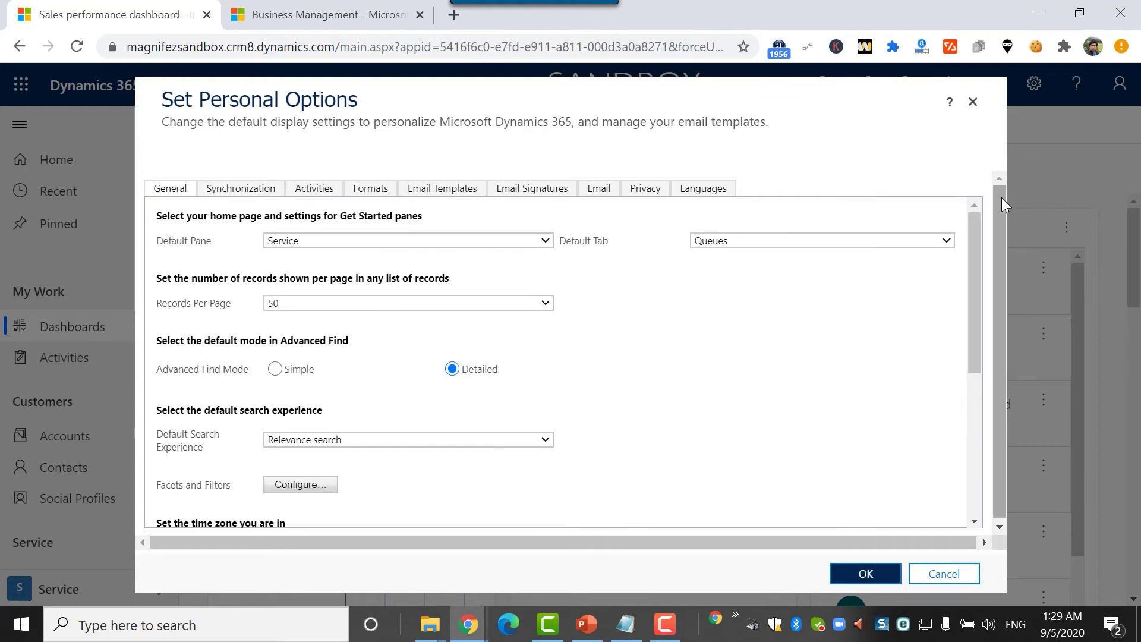
pyautogui.click(609, 189)
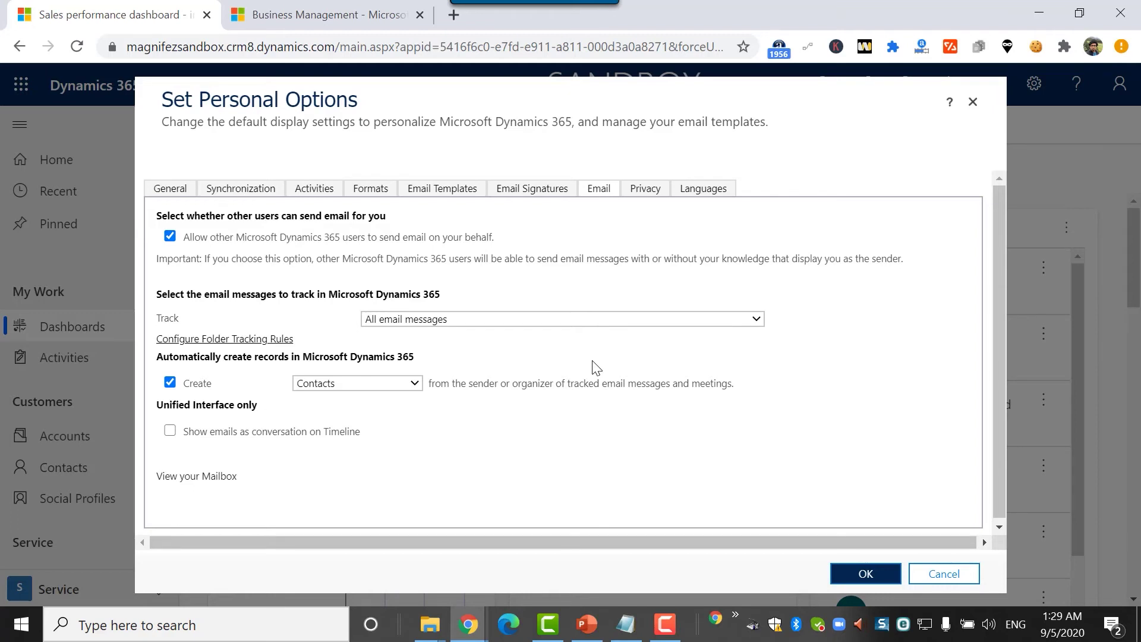
pyautogui.click(458, 325)
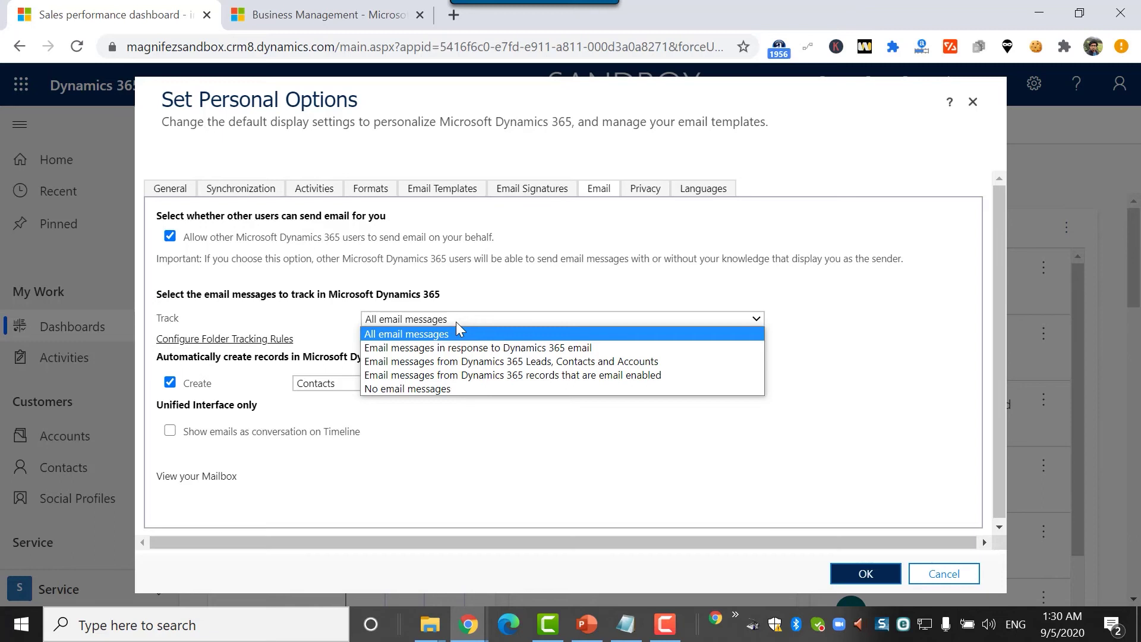
# Keep Contacts auto-created from tracked emails and enable showing emails as conversations on Timeline.
pyautogui.click(587, 294)
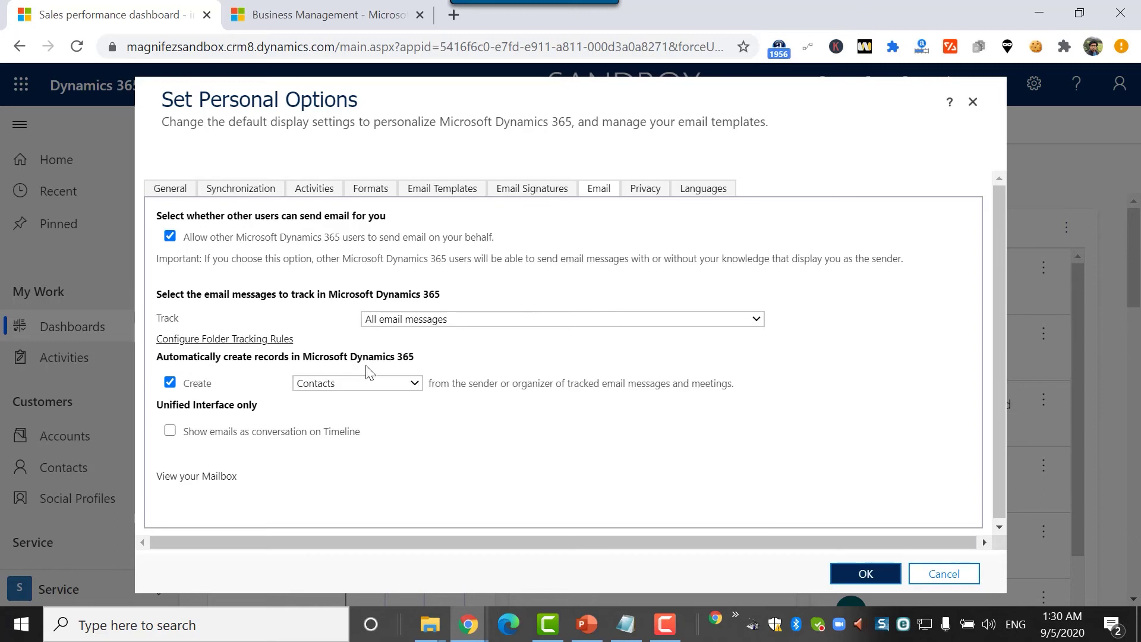
pyautogui.click(366, 386)
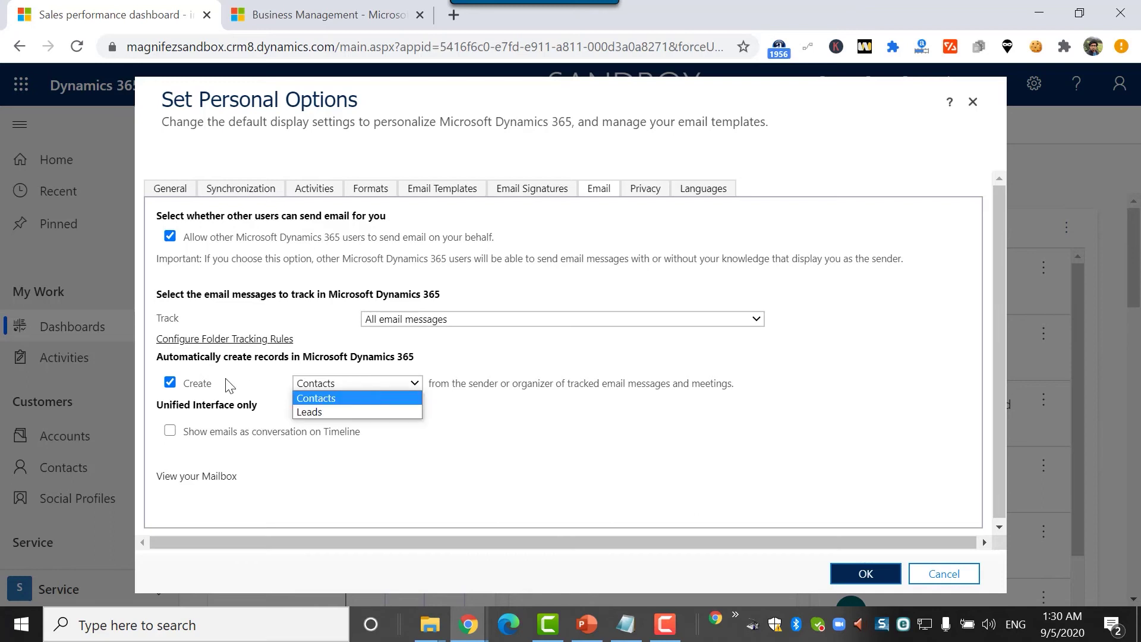
pyautogui.click(170, 382)
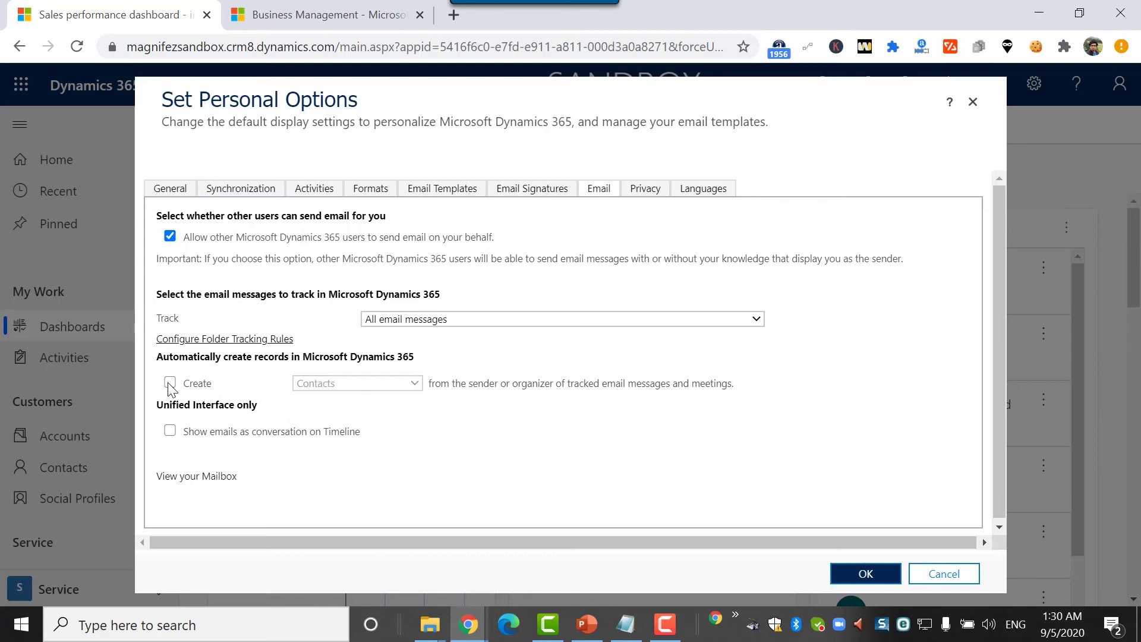
pyautogui.click(170, 383)
pyautogui.click(327, 385)
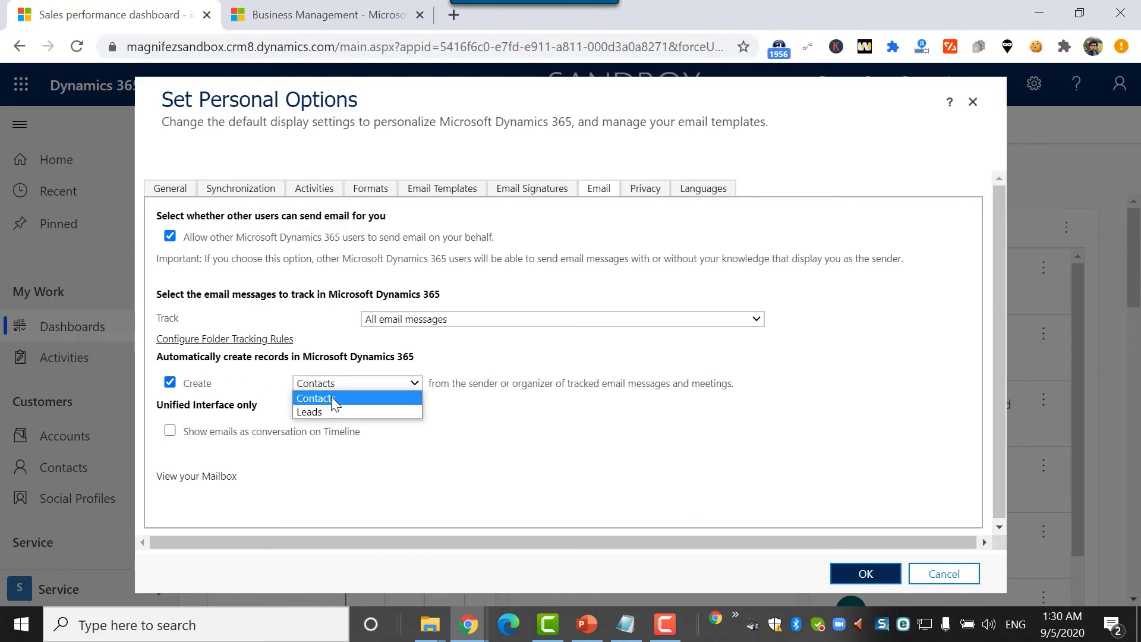
pyautogui.click(330, 397)
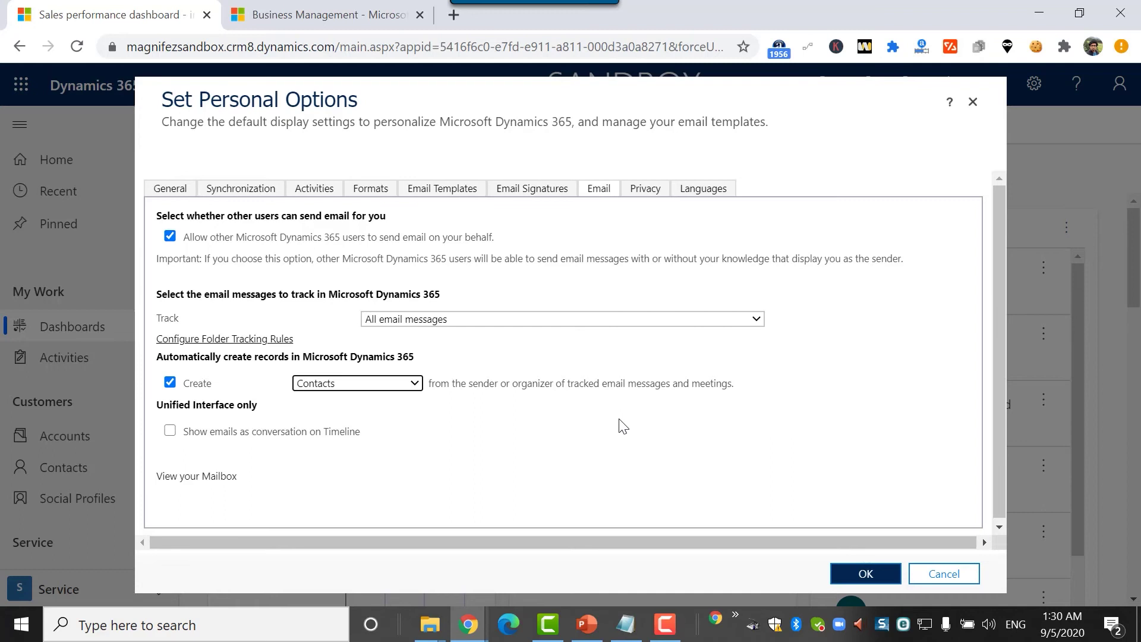
pyautogui.click(213, 438)
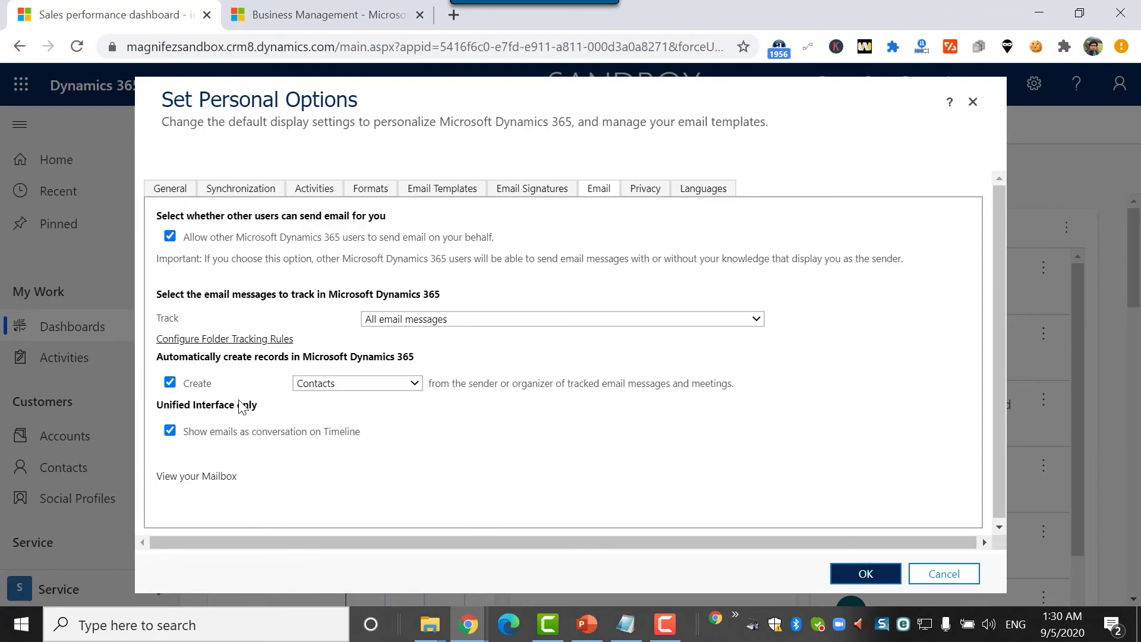
pyautogui.click(639, 190)
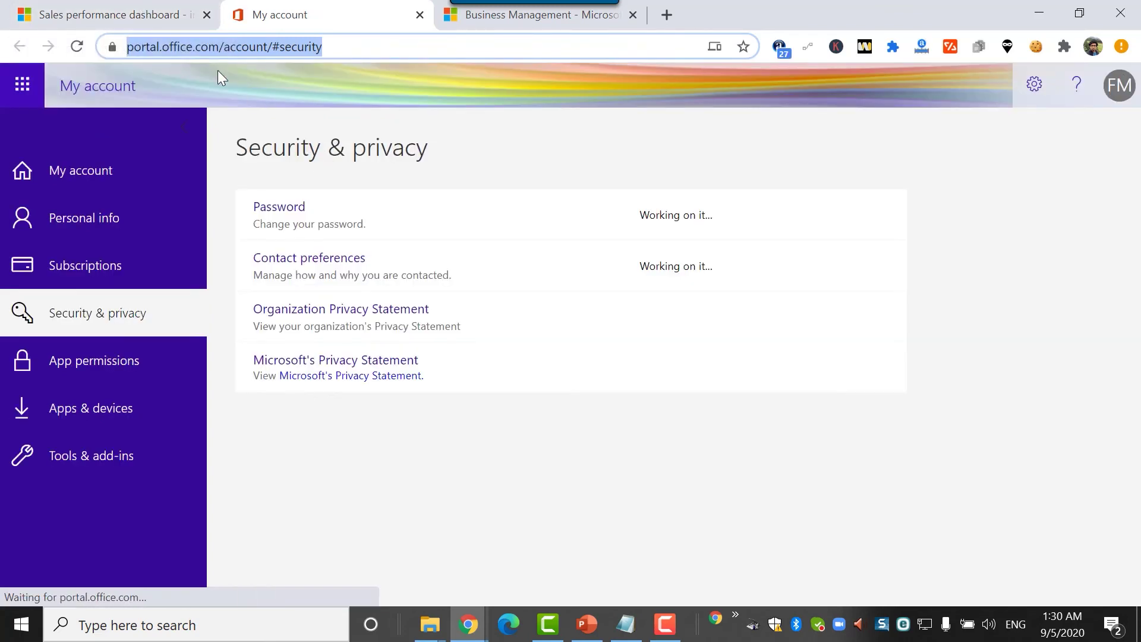
pyautogui.click(158, 20)
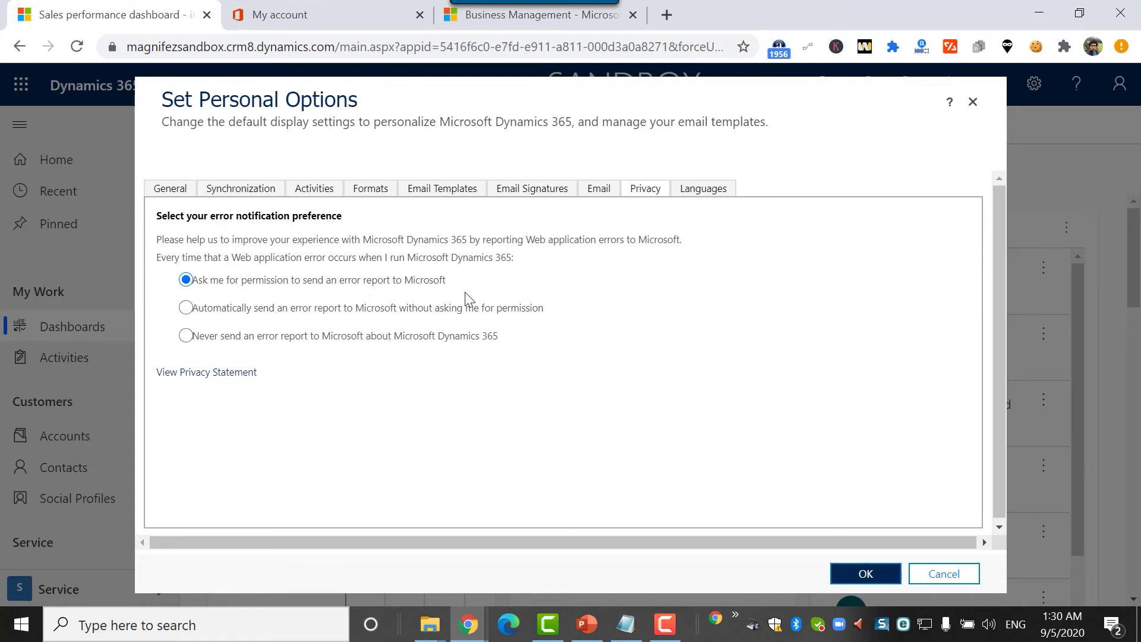
# Leave error reporting on 'Ask me for permission' after trying Automatically and Never send.
pyautogui.click(308, 321)
pyautogui.click(244, 341)
pyautogui.click(215, 284)
pyautogui.click(701, 189)
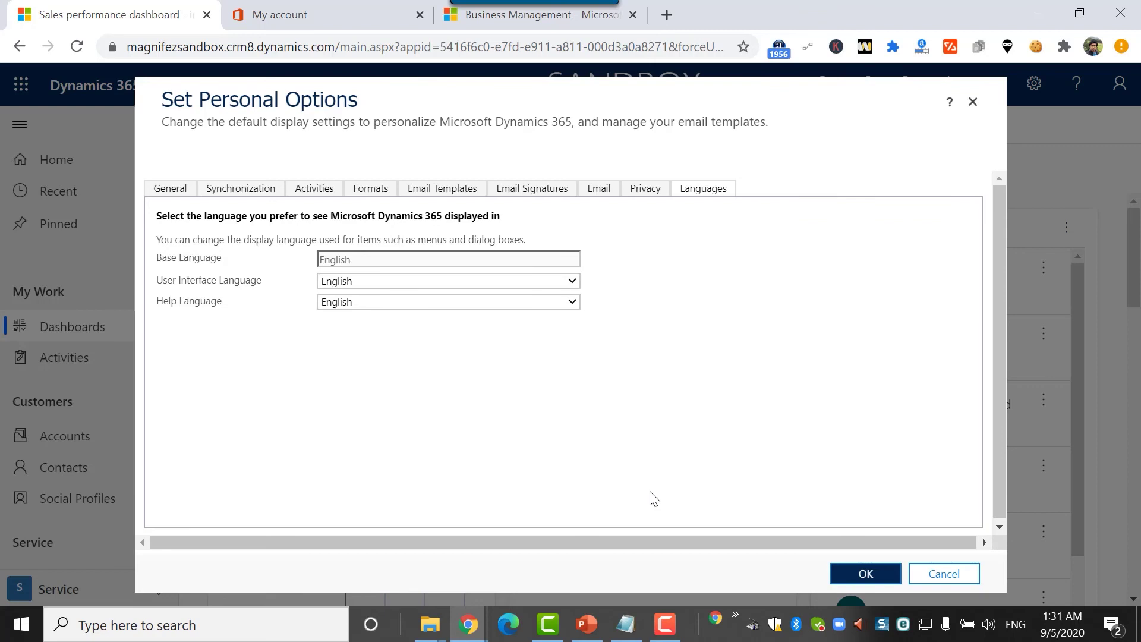
pyautogui.click(372, 282)
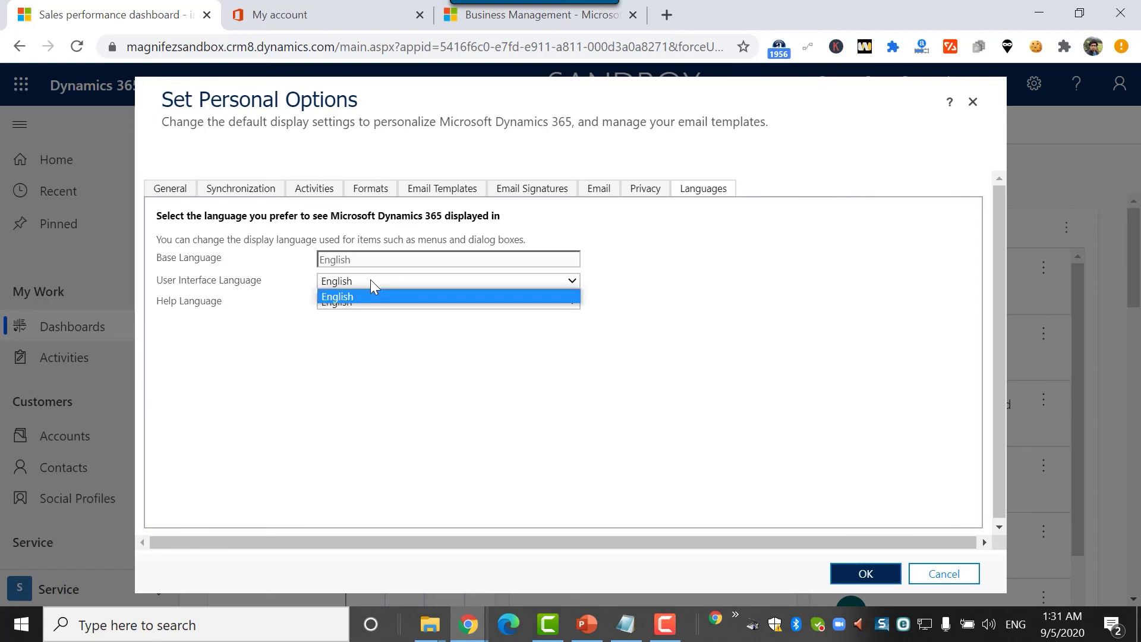
# Keep English as the user interface language and view the Help Language choices.
pyautogui.click(364, 331)
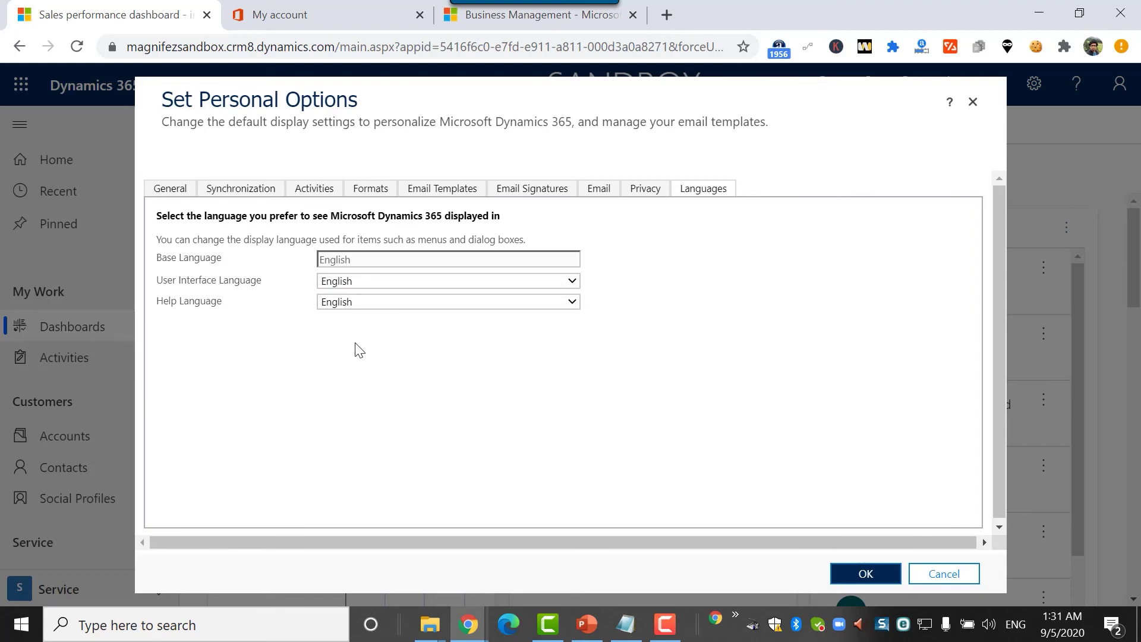
pyautogui.click(339, 286)
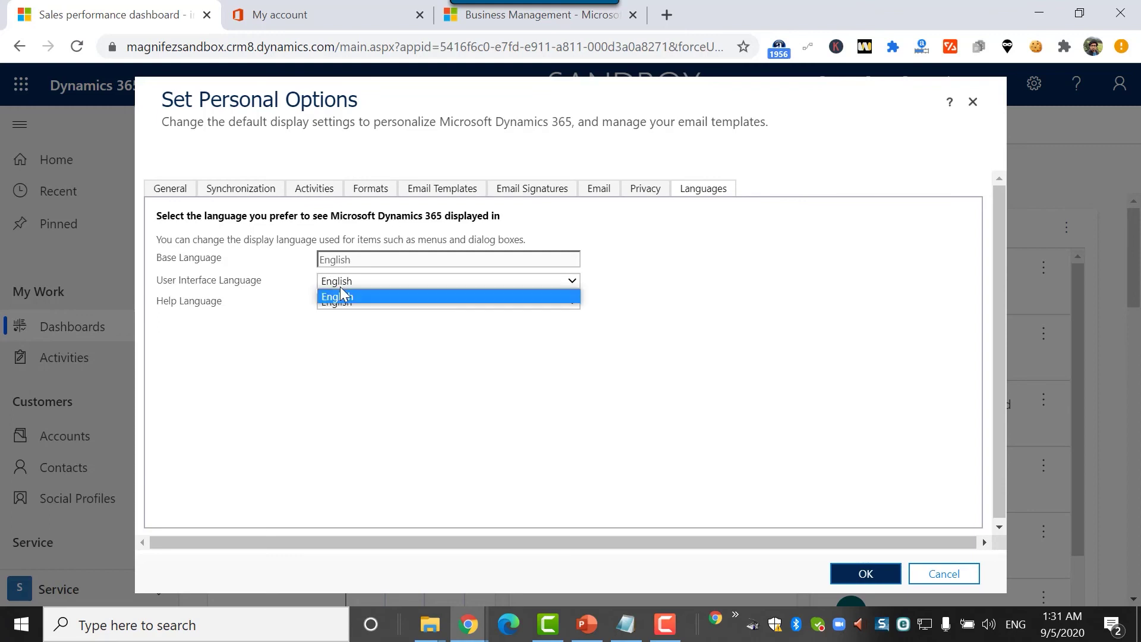
pyautogui.click(340, 287)
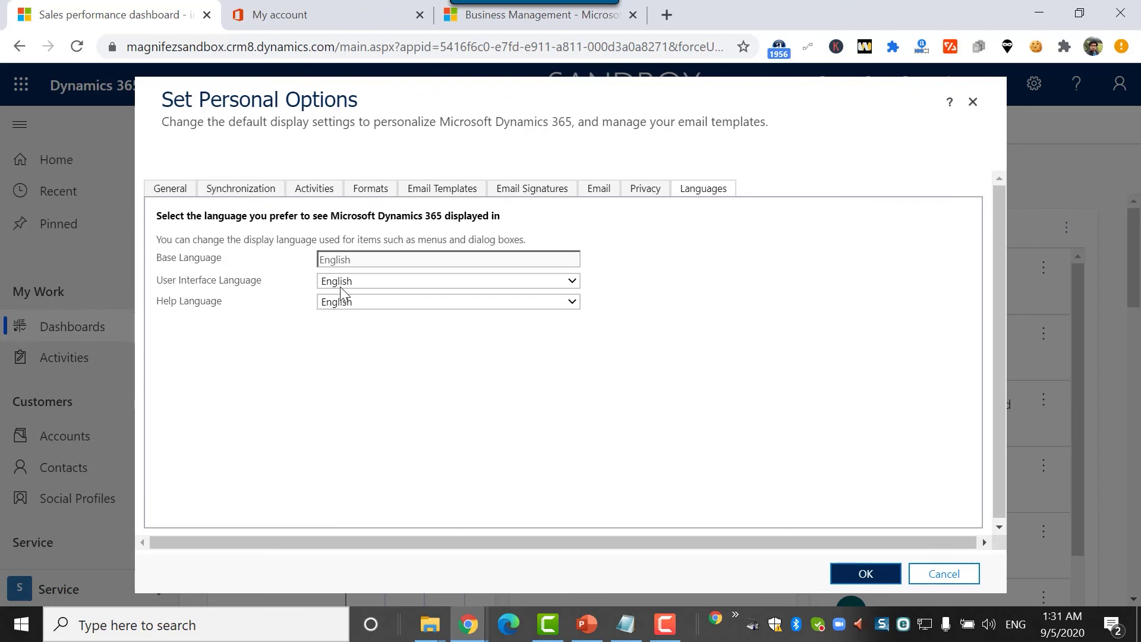
pyautogui.click(338, 285)
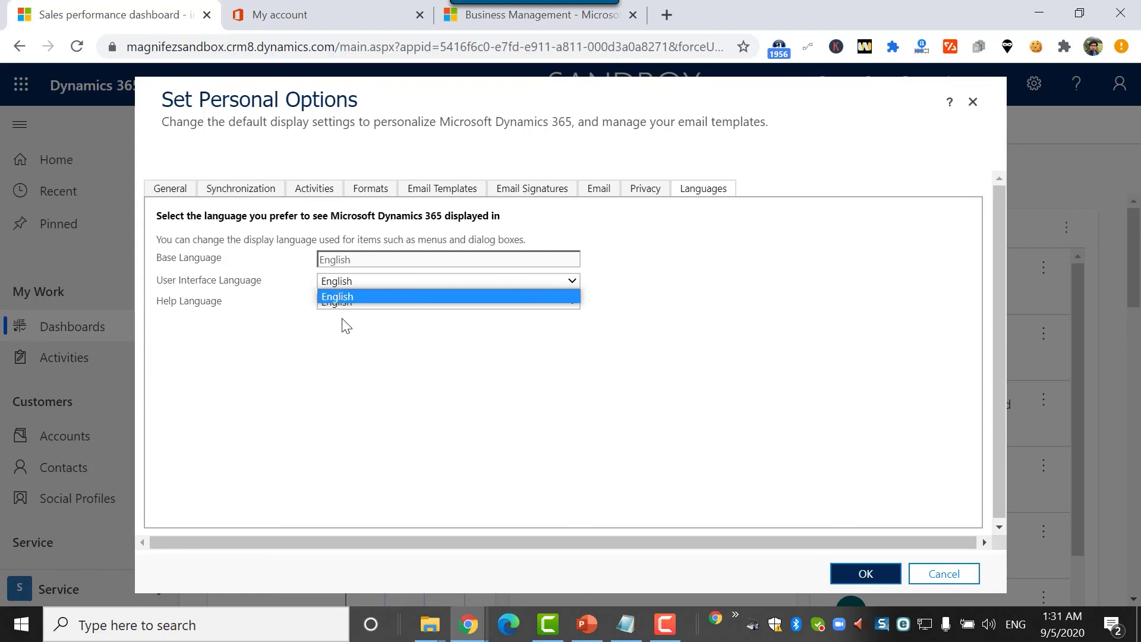
pyautogui.click(345, 324)
pyautogui.click(342, 302)
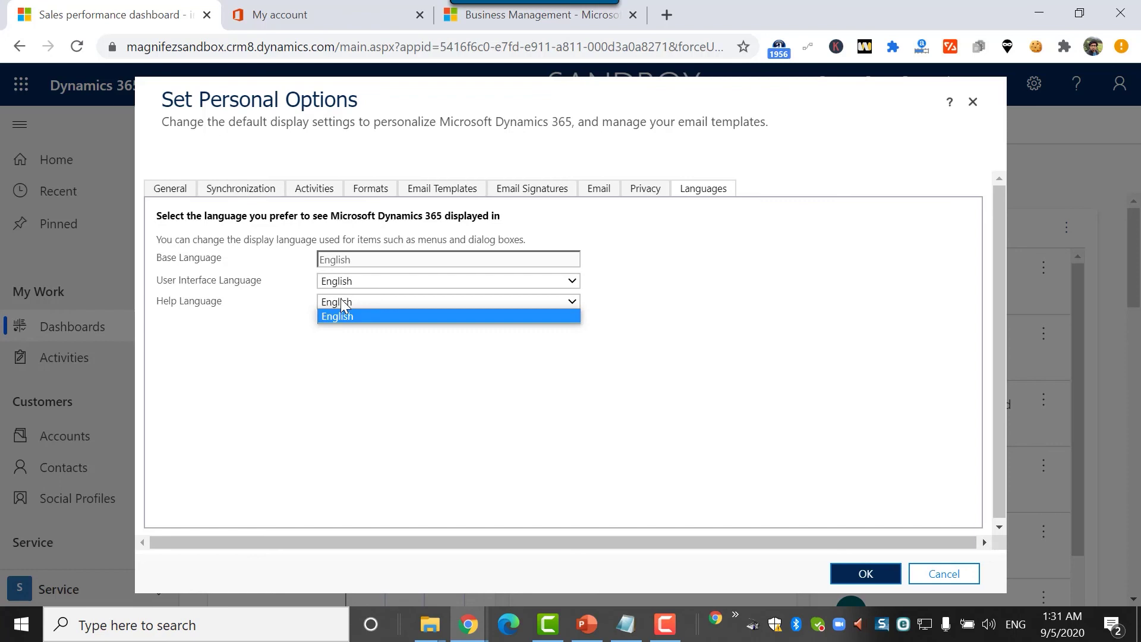
# Leave English as the help language and reselect English as the user interface language.
pyautogui.click(656, 279)
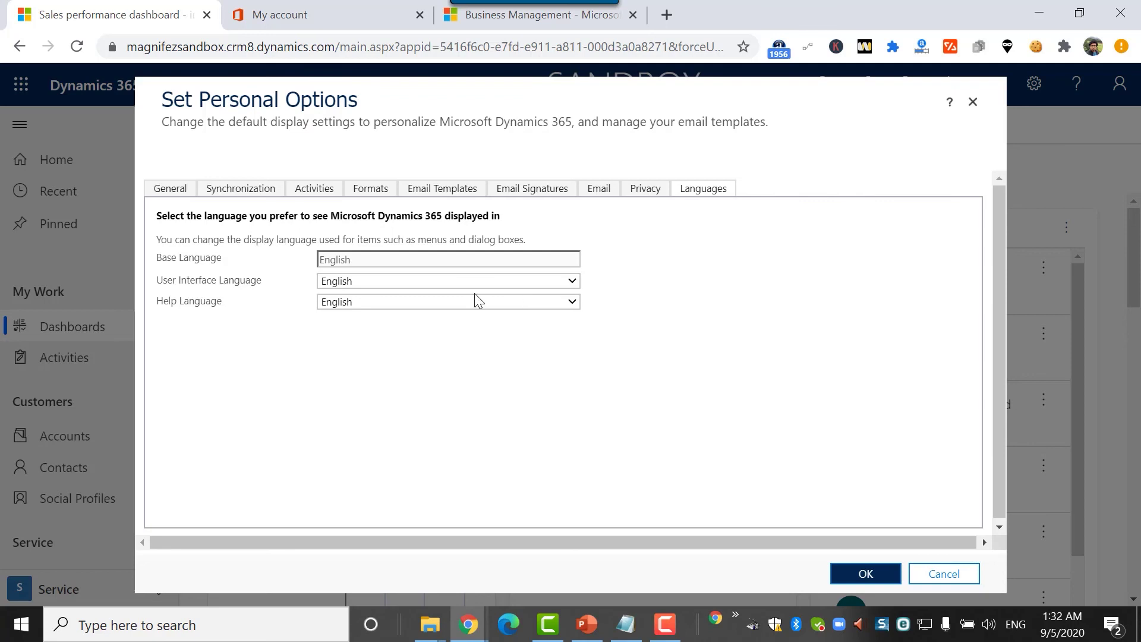
pyautogui.click(458, 281)
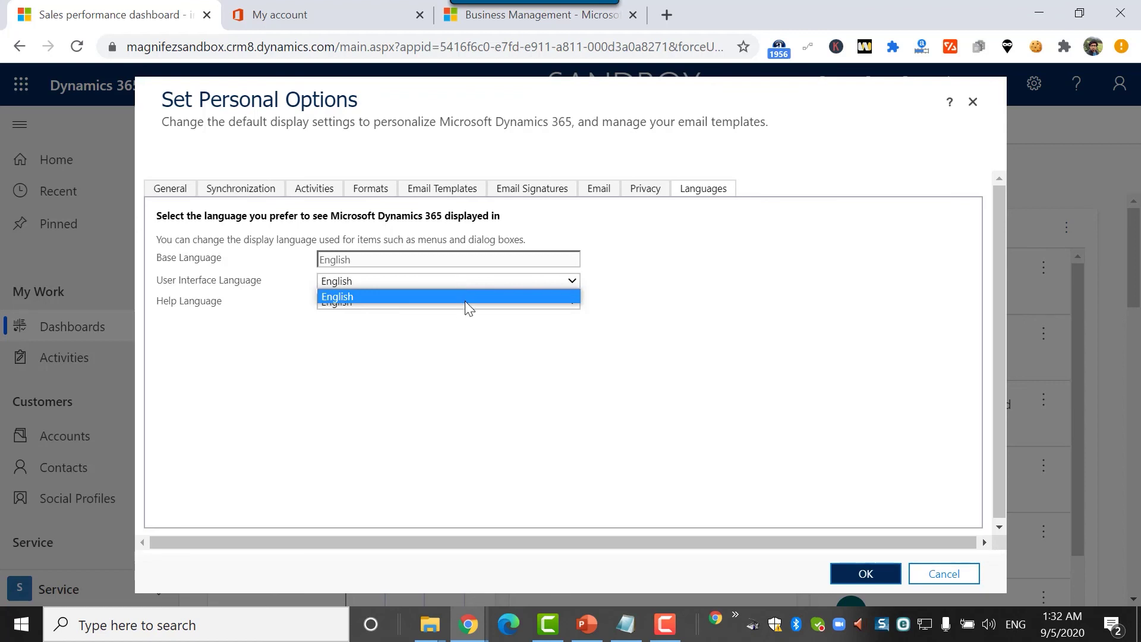
pyautogui.click(483, 372)
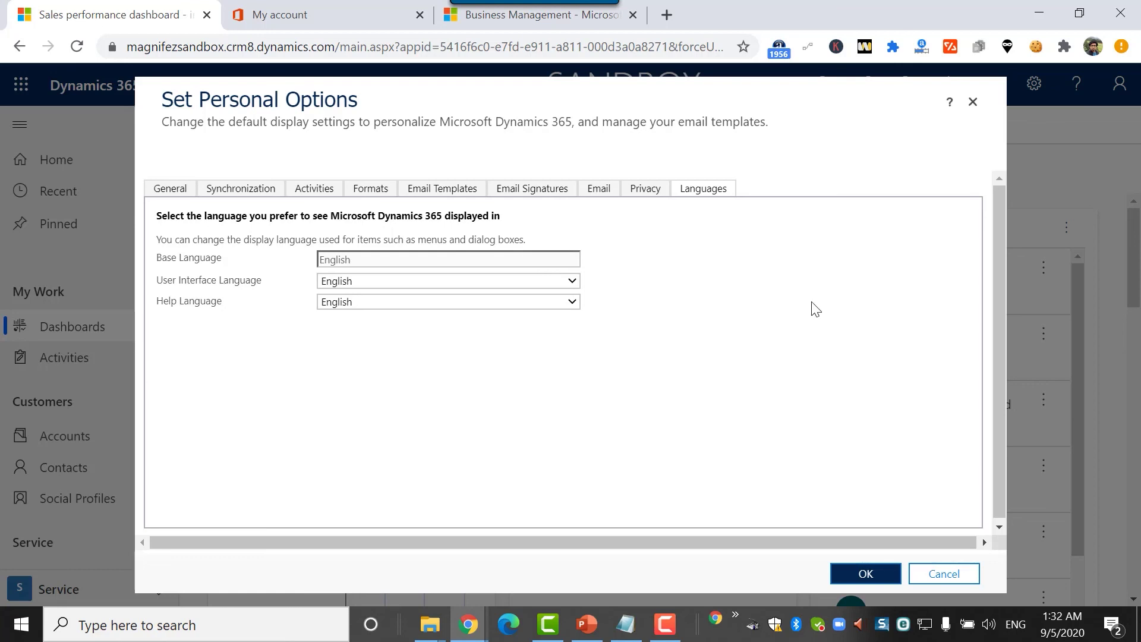
pyautogui.click(571, 282)
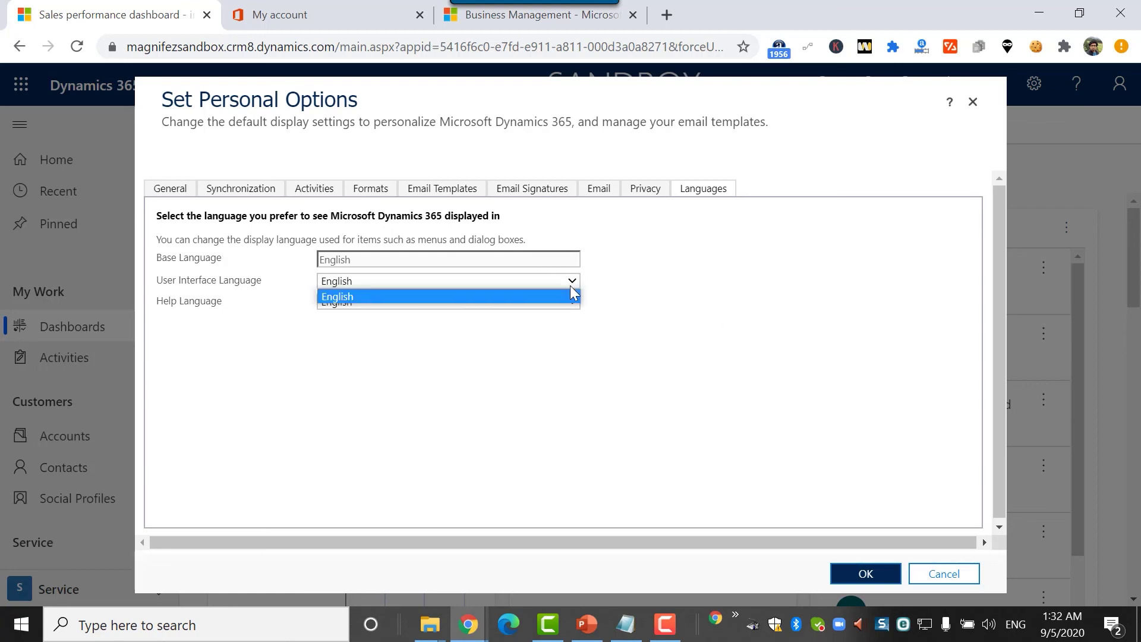
pyautogui.click(492, 297)
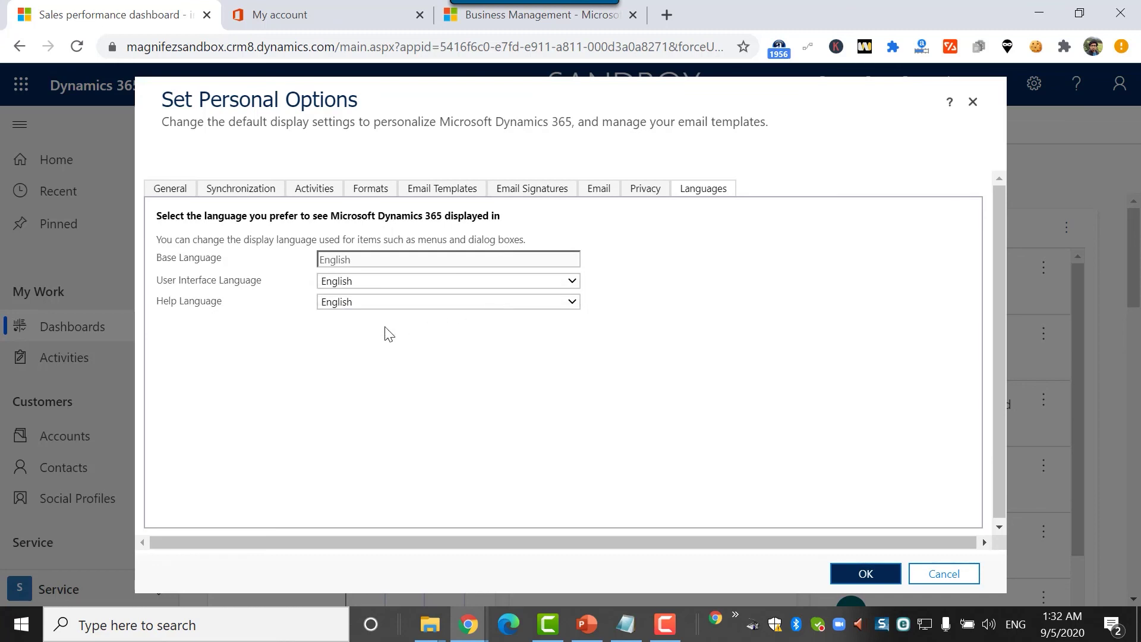
pyautogui.click(353, 281)
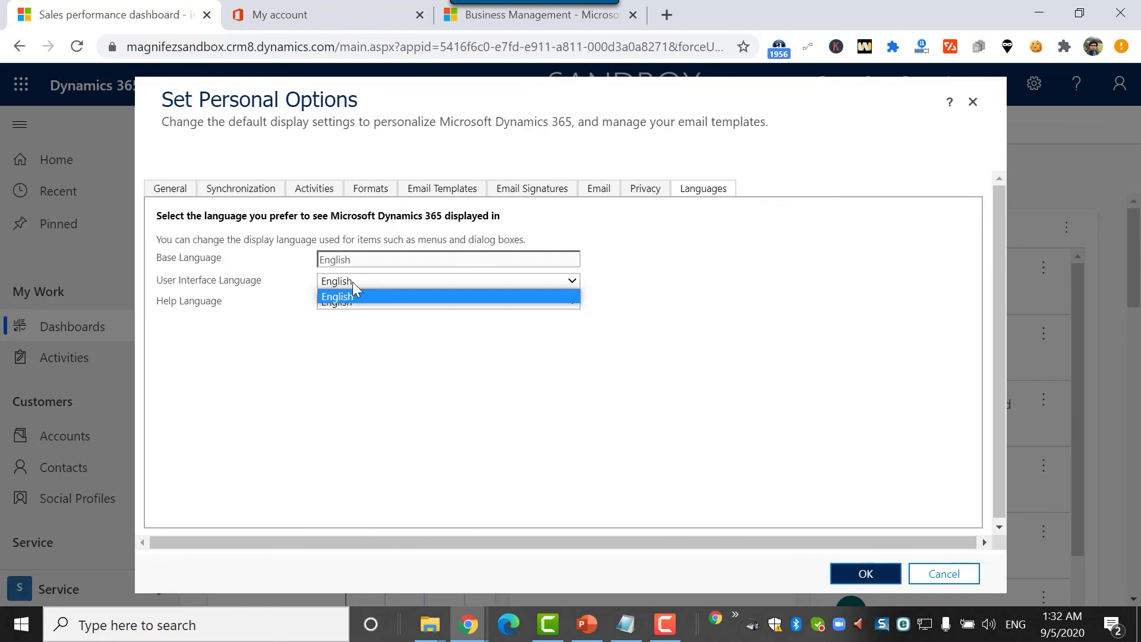
pyautogui.click(359, 340)
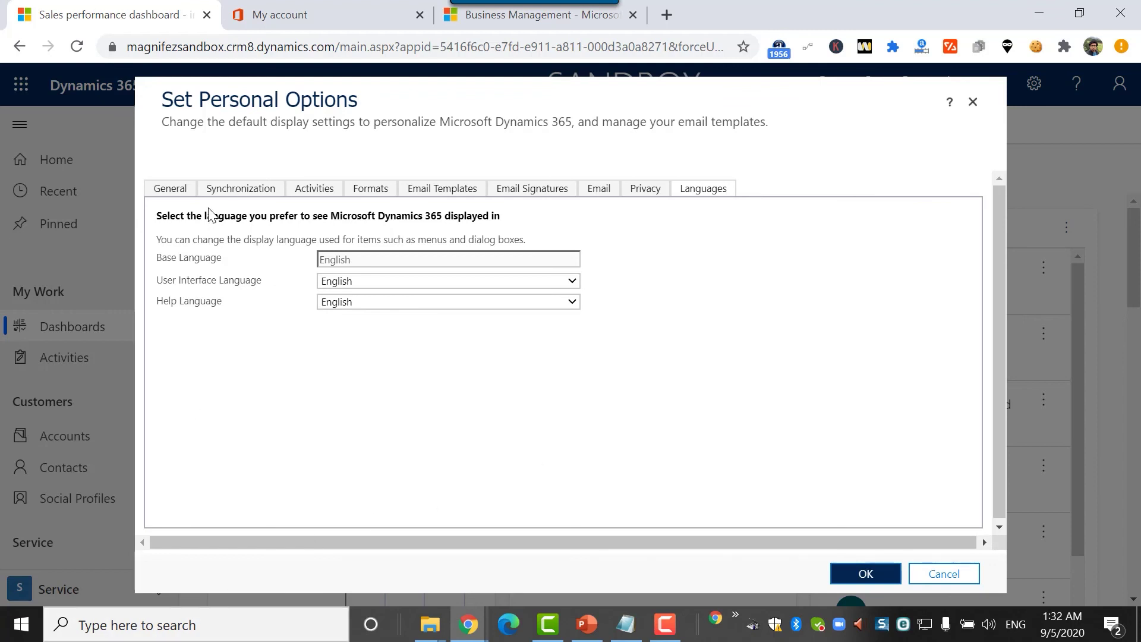
# Return to the General tab showing Service pane, Queues tab, 50 records per page and Relevance search.
pyautogui.click(172, 187)
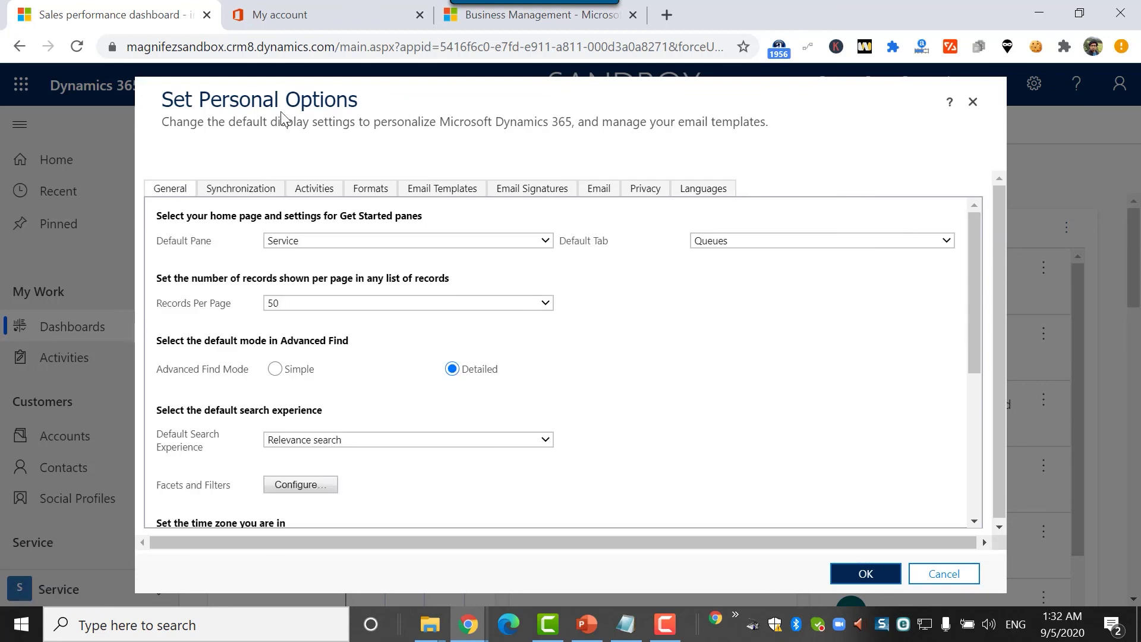